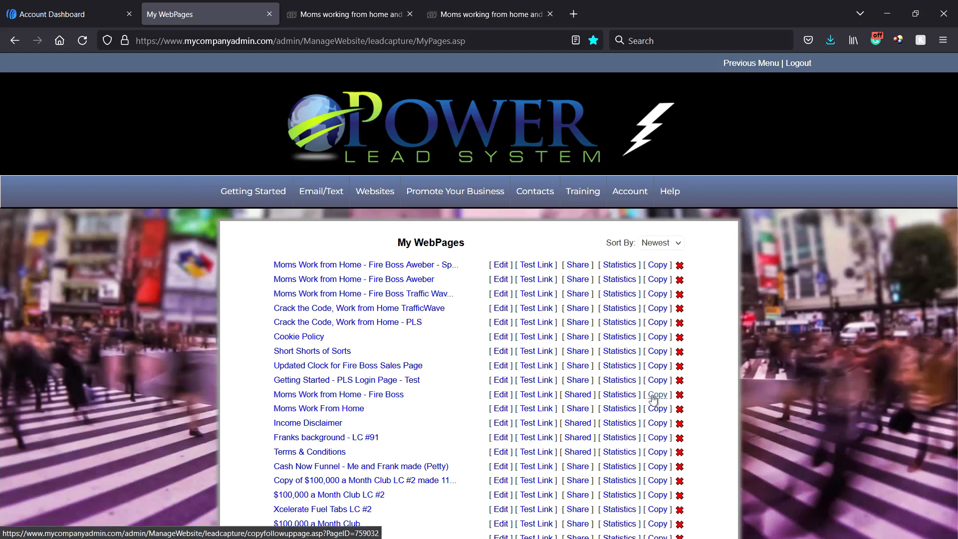
Copy the "Moms Work from Home - Fire Boss" webpage, title the copy "Moms Work from Home - Fire Boss made Aweber 2" and submit its basics.
{"action": "left_click", "coordinate": [657, 395]}
{"action": "left_click_drag", "start_coordinate": [322, 324], "coordinate": [291, 325]}
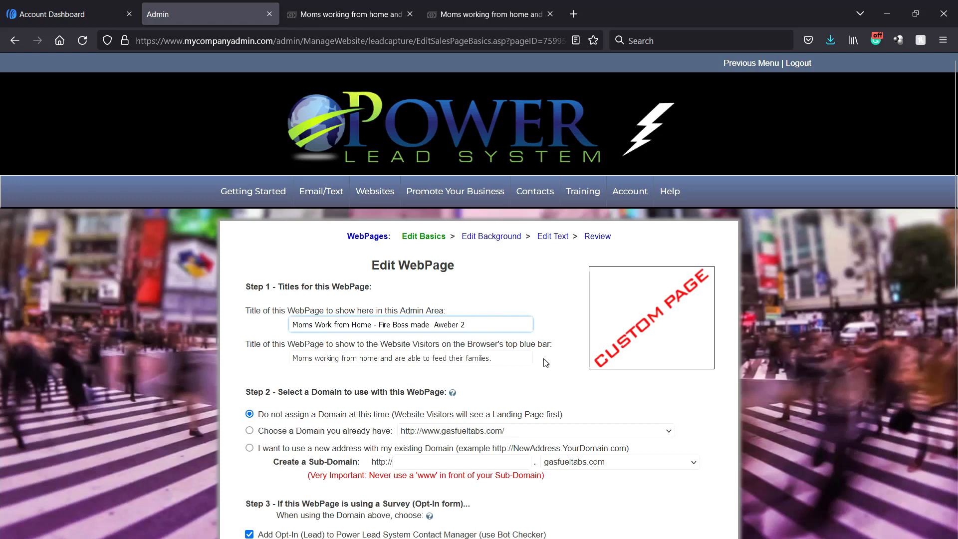
{"action": "scroll", "coordinate": [545, 370], "scroll_direction": "down", "scroll_amount": 10}
{"action": "left_click", "coordinate": [488, 427]}
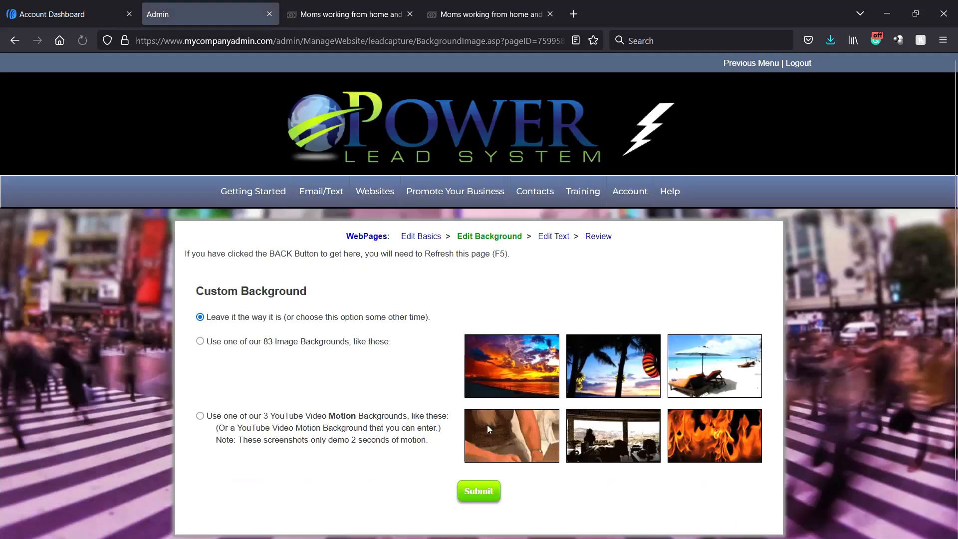
Open the copied webpage's body text as source code and enlarge the code editor.
{"action": "left_click", "coordinate": [553, 237]}
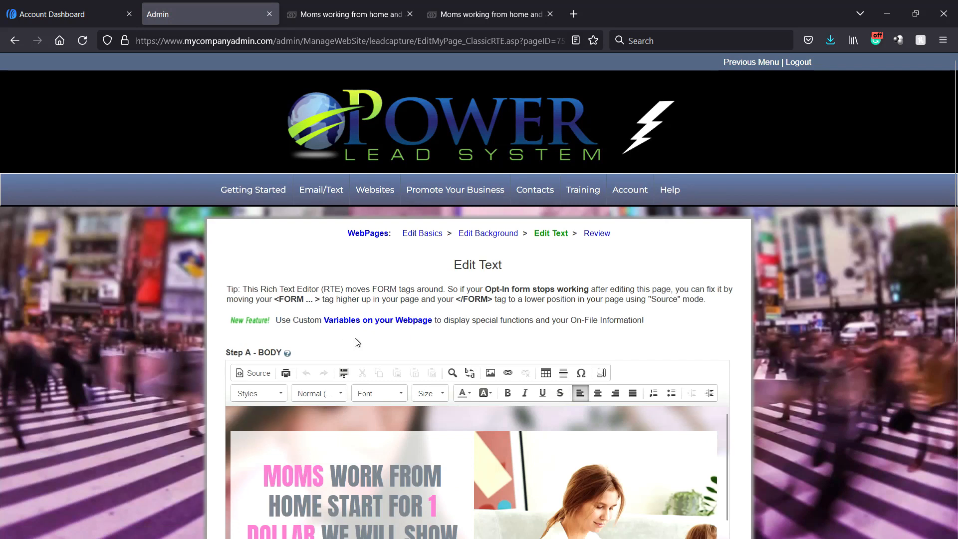
{"action": "left_click", "coordinate": [256, 373]}
{"action": "scroll", "coordinate": [160, 349], "scroll_direction": "down", "scroll_amount": 5}
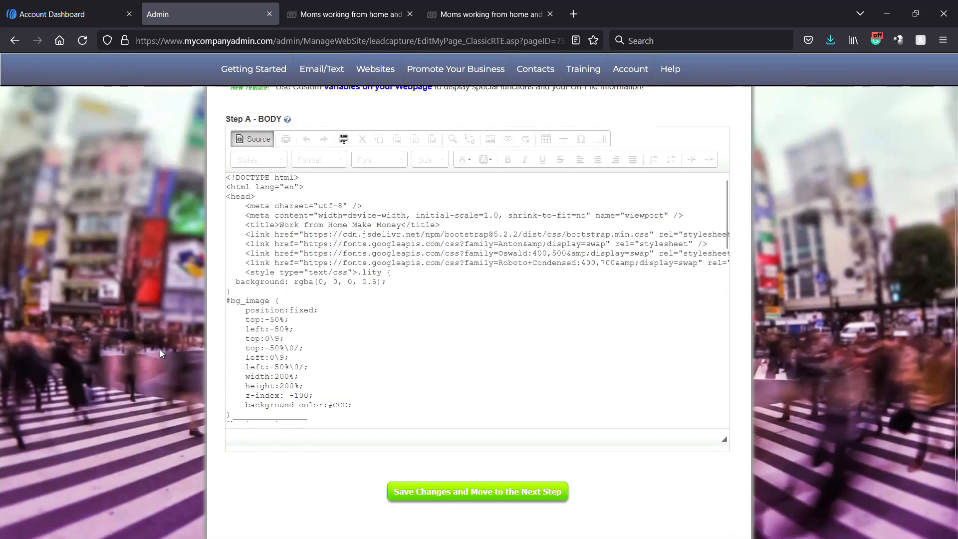
{"action": "left_click_drag", "start_coordinate": [724, 442], "coordinate": [957, 510]}
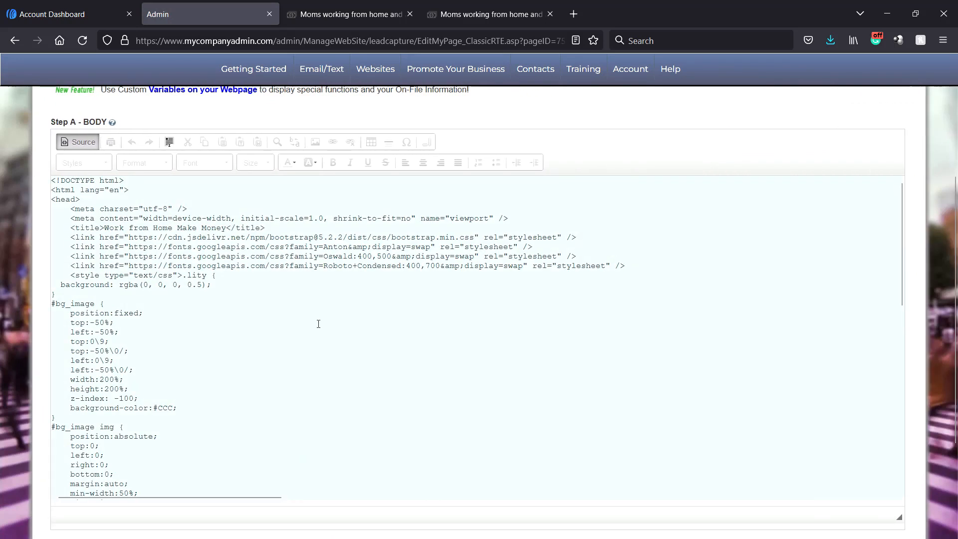
Examine the opt-in form's HTML in the page source, including its hidden mandatory-fields input and the name attributes of the Email and First fields.
{"action": "scroll", "coordinate": [318, 324], "scroll_direction": "down", "scroll_amount": 15}
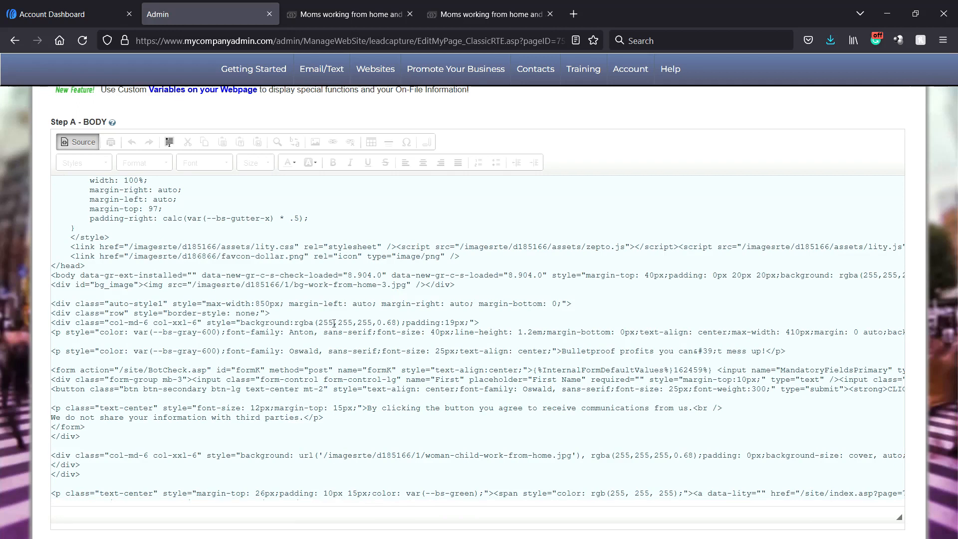
{"action": "scroll", "coordinate": [476, 348], "scroll_direction": "down", "scroll_amount": 1}
{"action": "scroll", "coordinate": [477, 348], "scroll_direction": "up", "scroll_amount": 1}
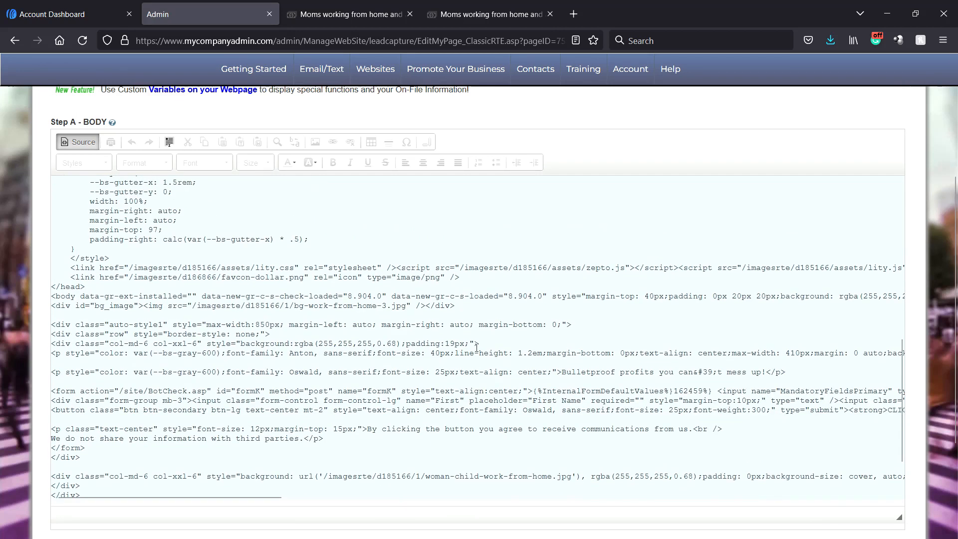
{"action": "left_click_drag", "start_coordinate": [85, 391], "coordinate": [888, 386]}
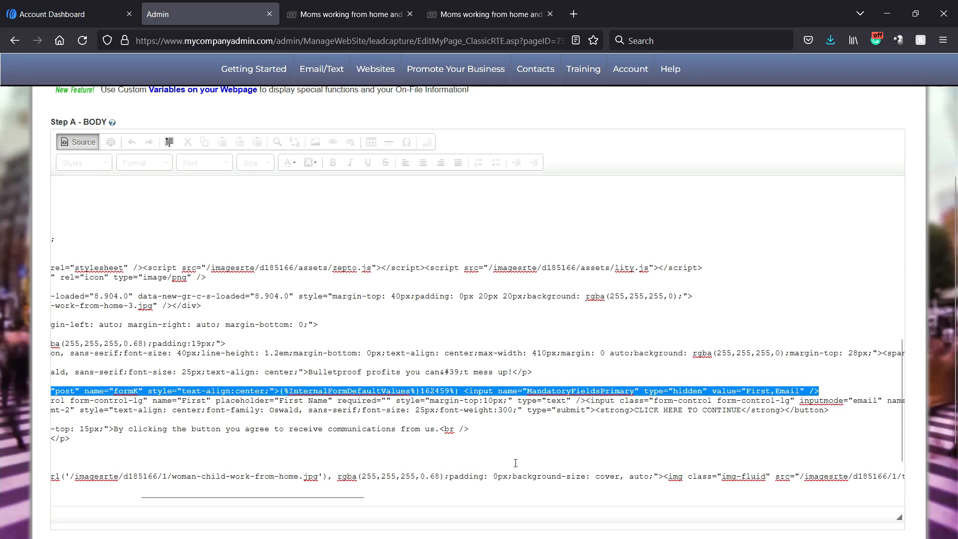
{"action": "scroll", "coordinate": [417, 441], "scroll_direction": "down", "scroll_amount": 2}
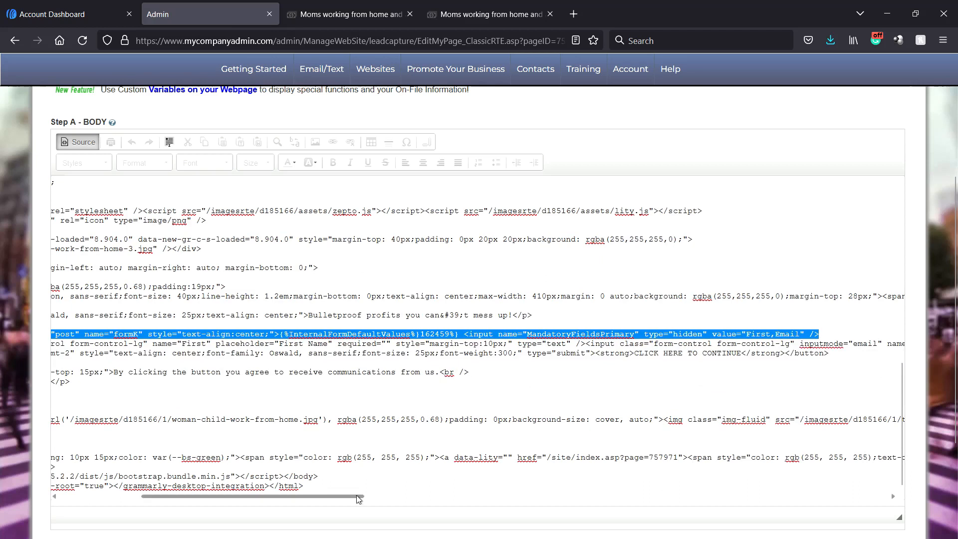
{"action": "left_click_drag", "start_coordinate": [325, 499], "coordinate": [412, 500]}
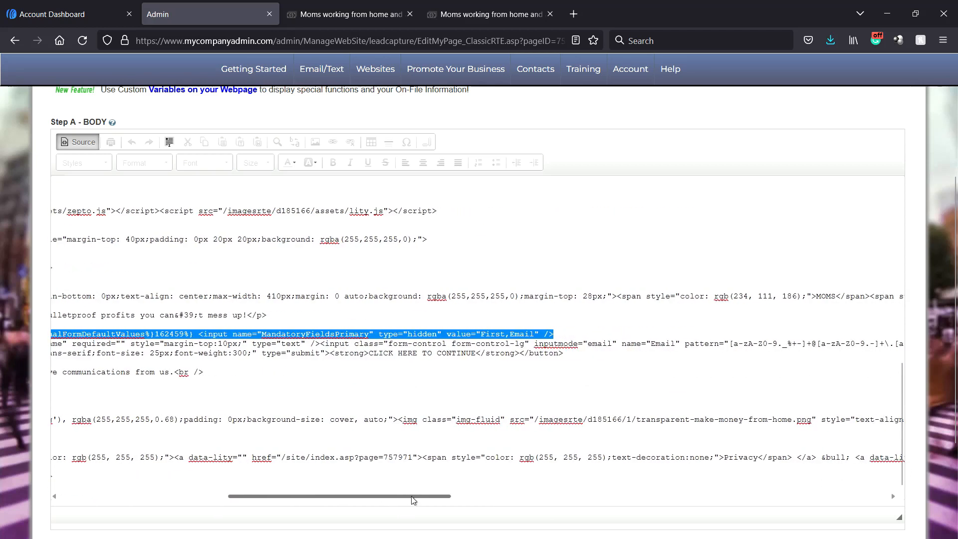
{"action": "left_click_drag", "start_coordinate": [642, 343], "coordinate": [676, 344]}
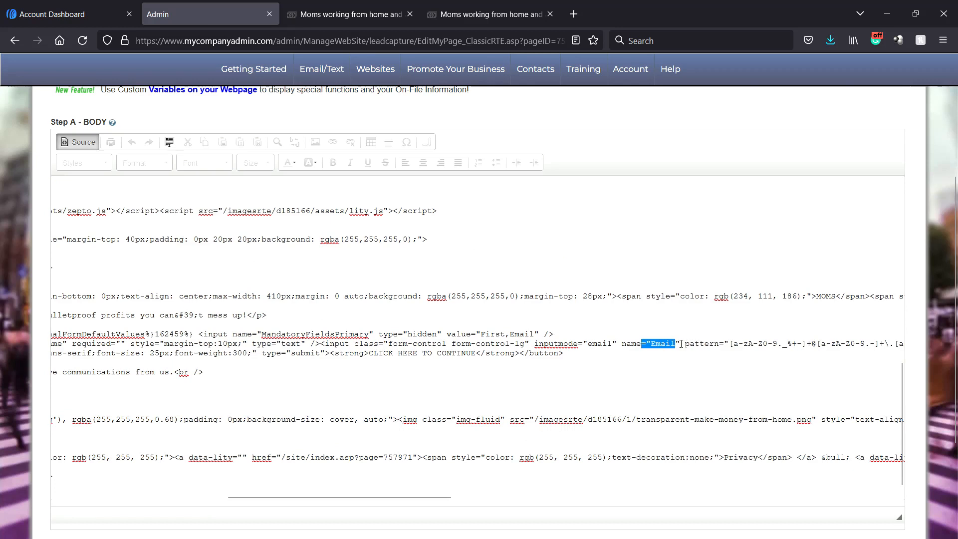
{"action": "left_click_drag", "start_coordinate": [682, 344], "coordinate": [618, 344]}
{"action": "left_click_drag", "start_coordinate": [439, 498], "coordinate": [325, 501]}
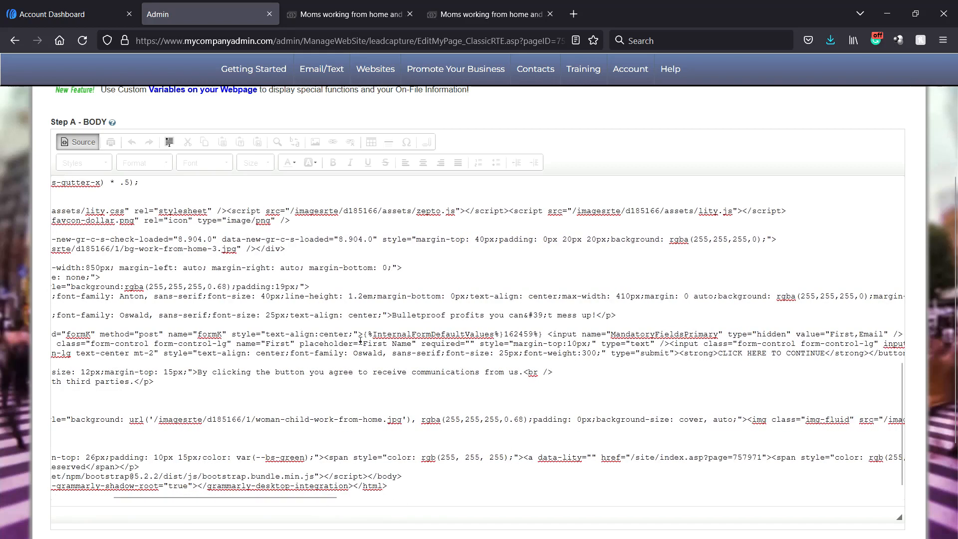
{"action": "mouse_move", "coordinate": [243, 344]}
{"action": "left_mouse_down"}
{"action": "mouse_move", "coordinate": [296, 344]}
{"action": "mouse_move", "coordinate": [233, 344]}
{"action": "left_mouse_up"}
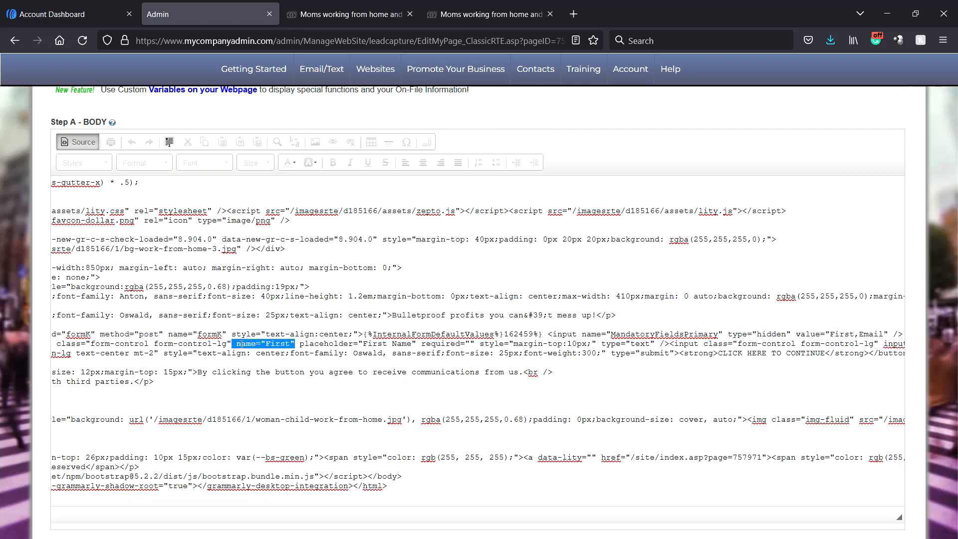
Switch to the AWeber account and open its list of sign up forms.
{"action": "left_click", "coordinate": [50, 16]}
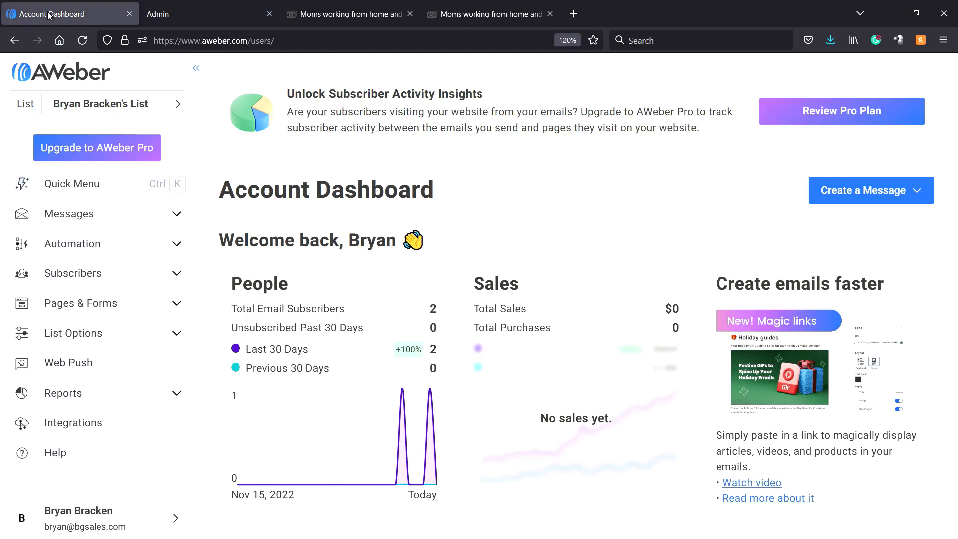
{"action": "left_click", "coordinate": [78, 309]}
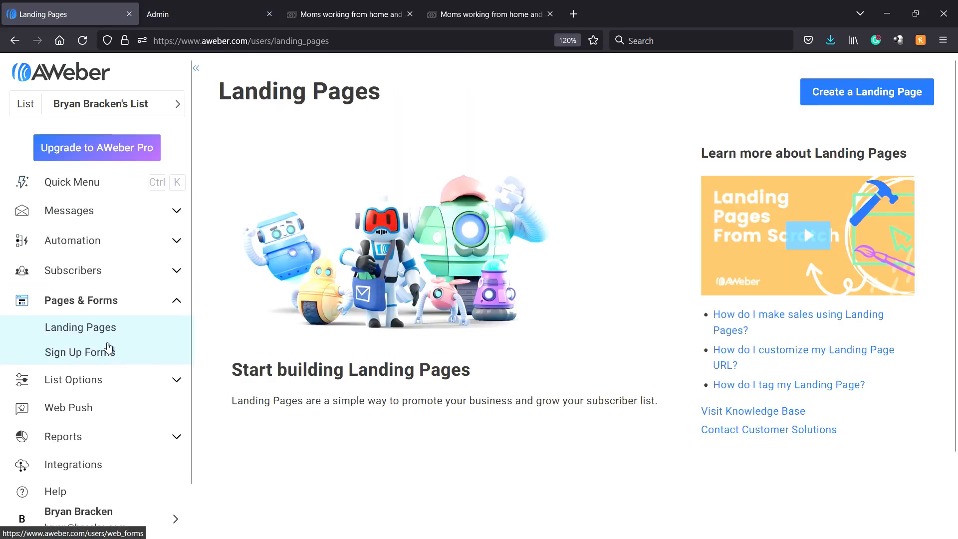
{"action": "left_click", "coordinate": [107, 355]}
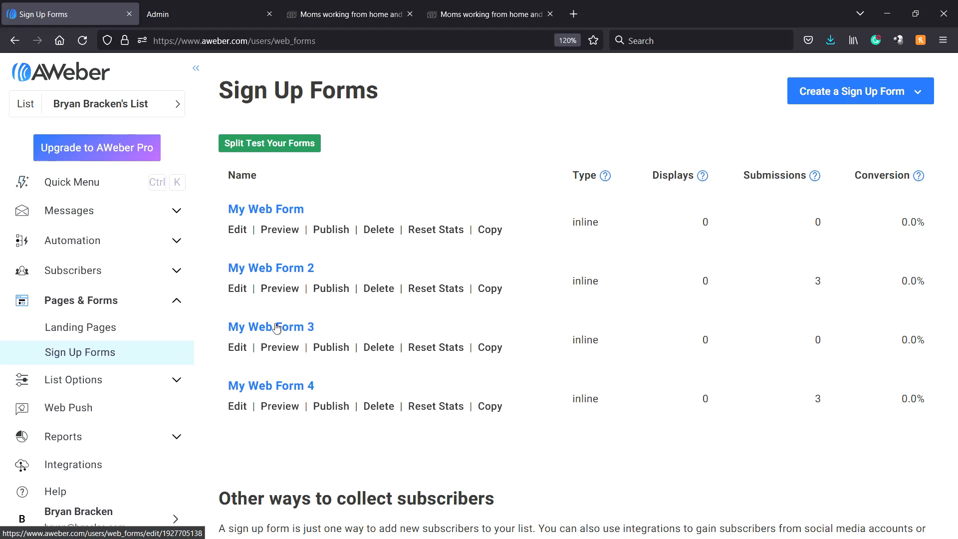
Create a sign up form for the website with the default Name and Email fields and save it.
{"action": "left_click", "coordinate": [830, 96]}
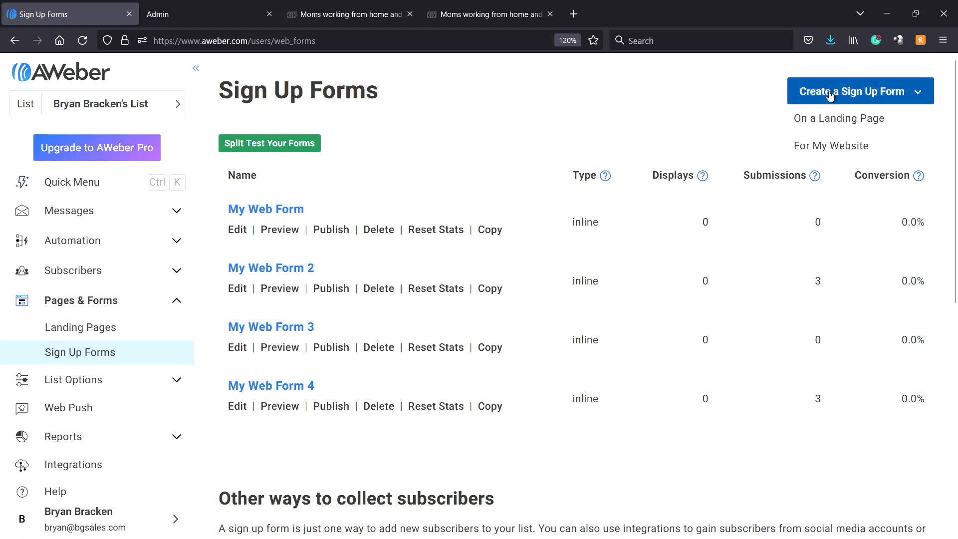
{"action": "left_click", "coordinate": [821, 148]}
{"action": "scroll", "coordinate": [464, 224], "scroll_direction": "down", "scroll_amount": 6}
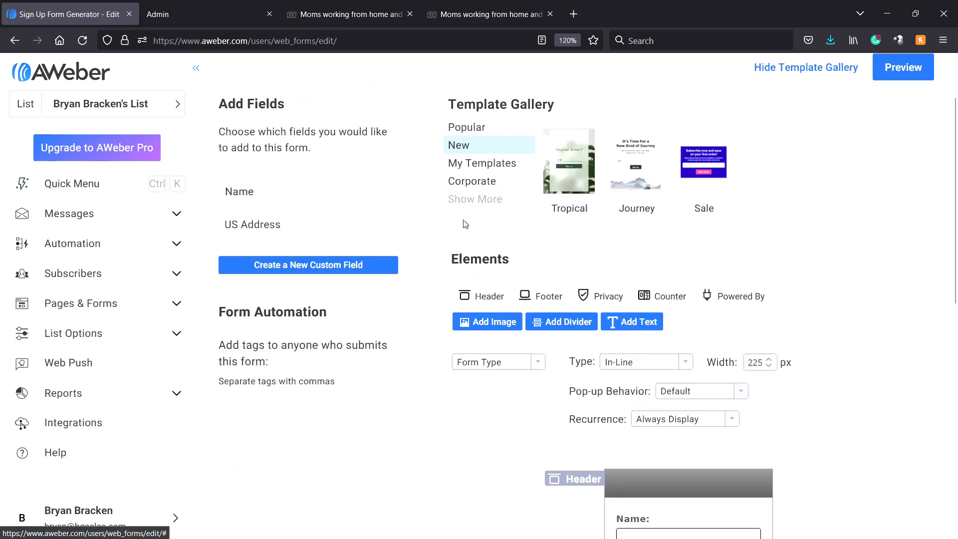
{"action": "mouse_move", "coordinate": [670, 315]}
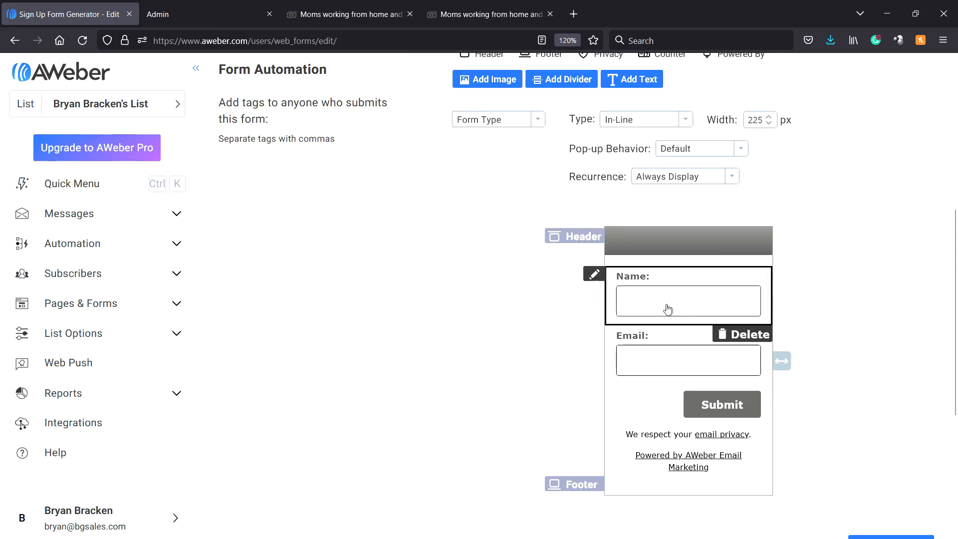
{"action": "scroll", "coordinate": [514, 310], "scroll_direction": "down", "scroll_amount": 5}
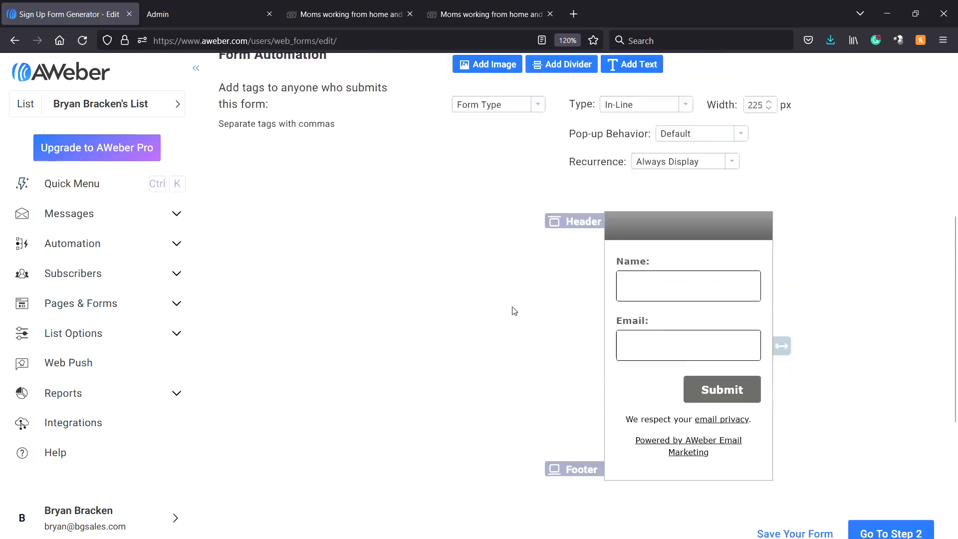
{"action": "scroll", "coordinate": [639, 350], "scroll_direction": "up", "scroll_amount": 2}
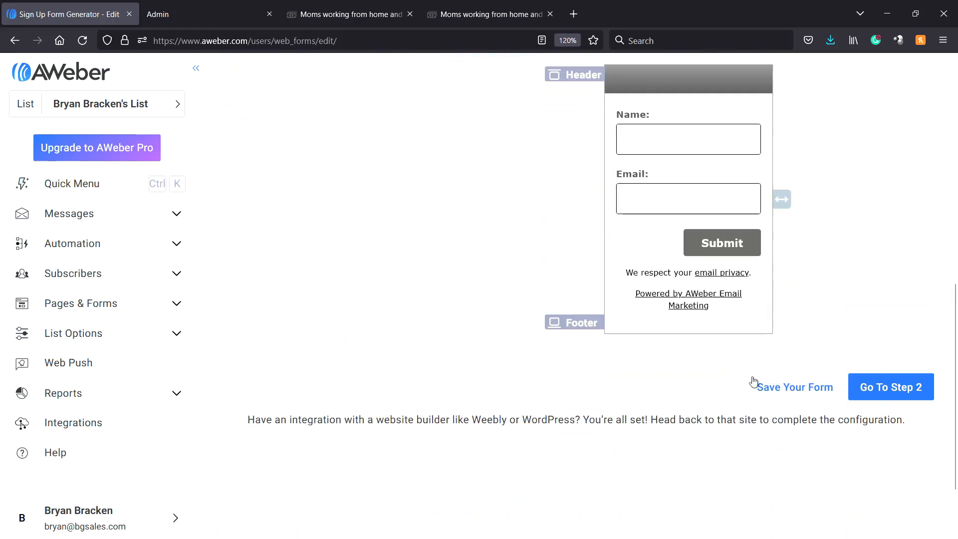
{"action": "left_click", "coordinate": [793, 391]}
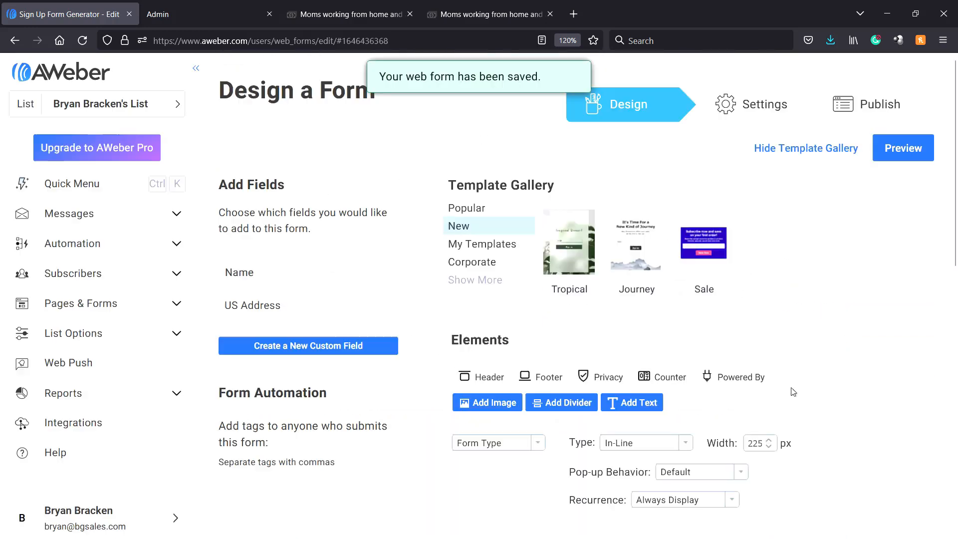
{"action": "scroll", "coordinate": [811, 385], "scroll_direction": "down", "scroll_amount": 8}
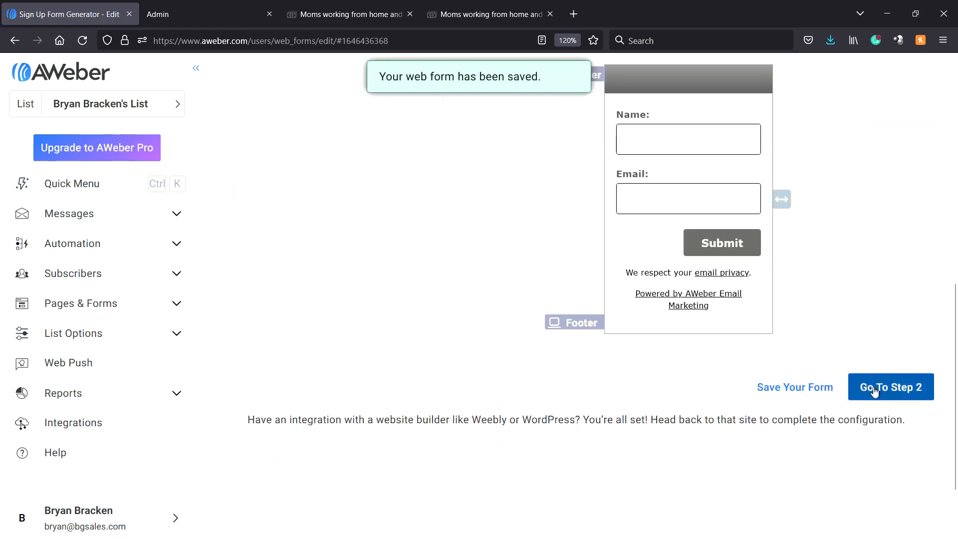
{"action": "left_click", "coordinate": [875, 392]}
{"action": "left_click", "coordinate": [418, 255]}
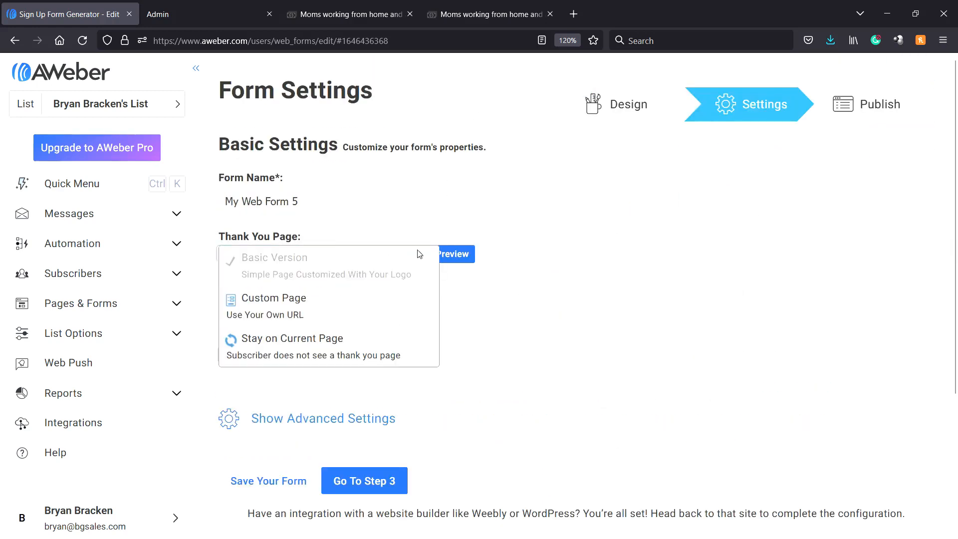
{"action": "left_click", "coordinate": [263, 309]}
{"action": "left_click", "coordinate": [295, 297]}
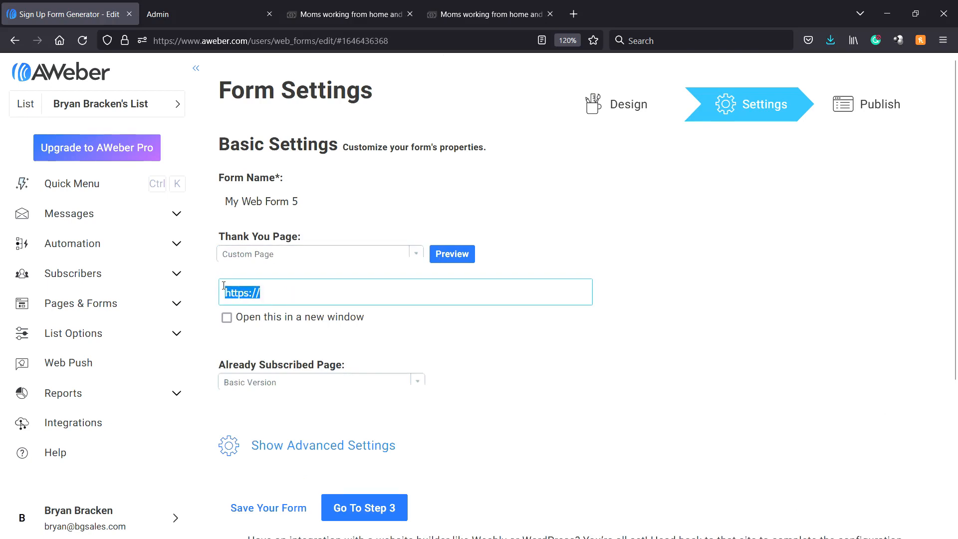
{"action": "left_click", "coordinate": [295, 296]}
{"action": "type", "text": "sb."}
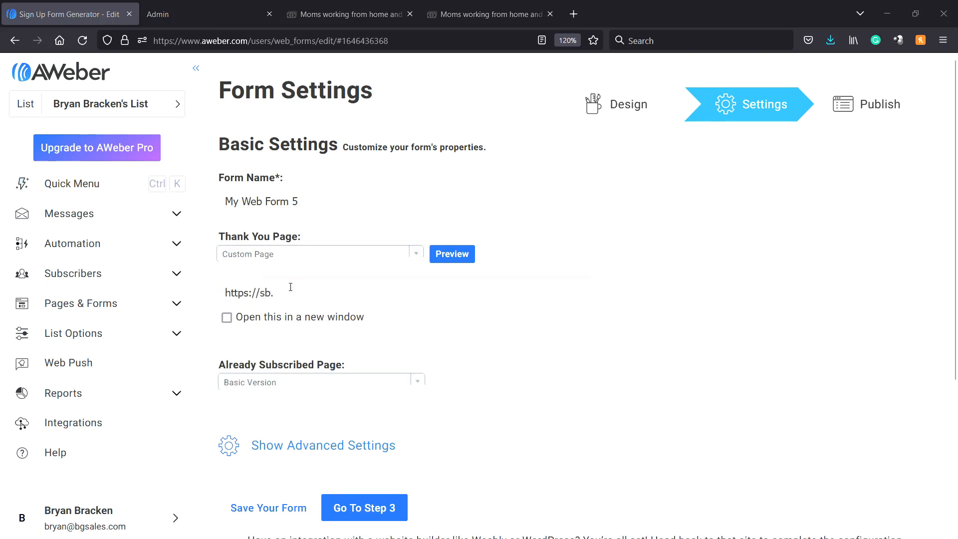
{"action": "type", "text": "cashnowriches.com"}
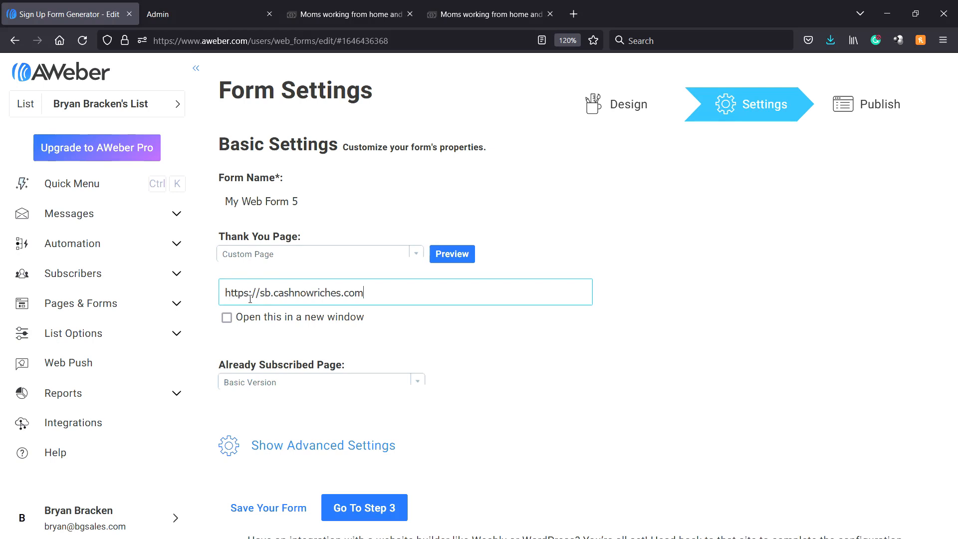
{"action": "left_click", "coordinate": [243, 348]}
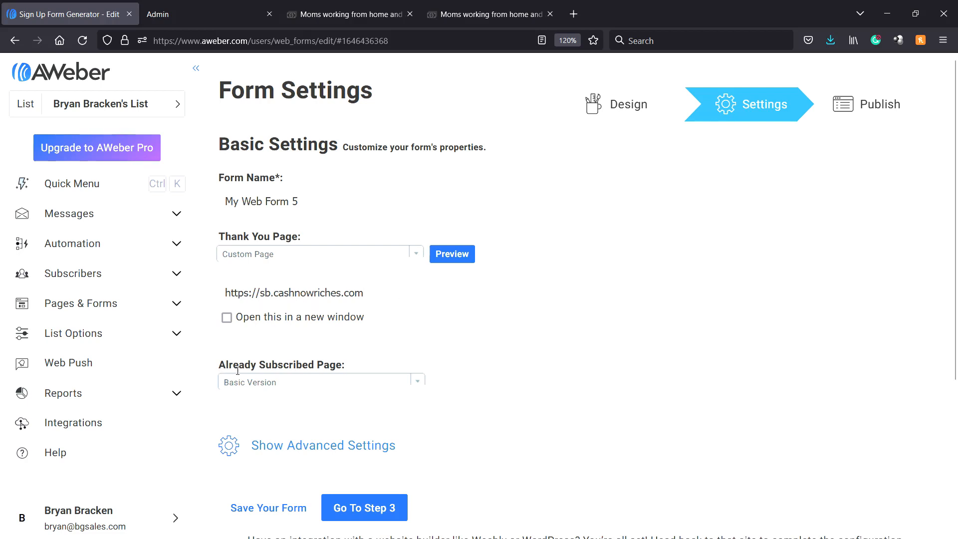
{"action": "left_click", "coordinate": [289, 389]}
{"action": "left_click", "coordinate": [270, 424]}
{"action": "left_click", "coordinate": [273, 418]}
{"action": "type", "text": "https://"}
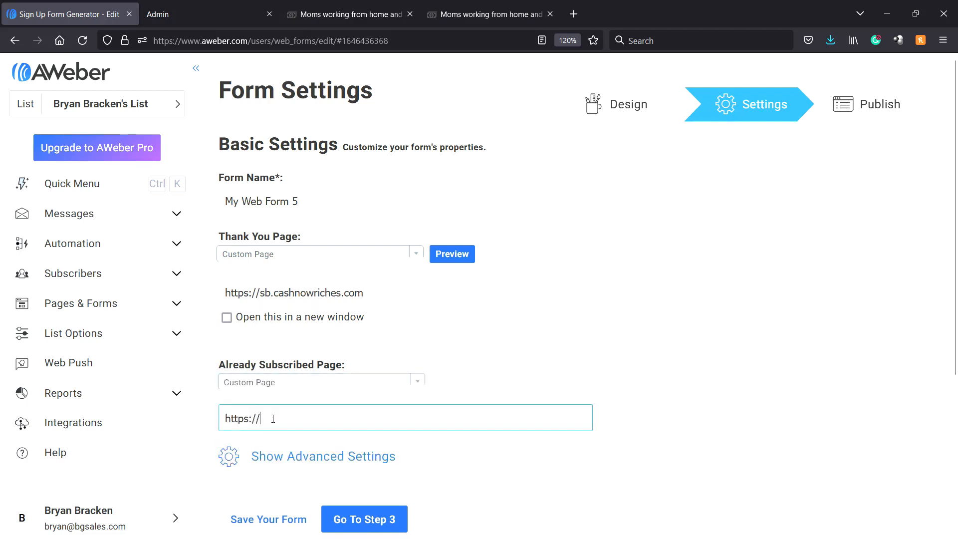
{"action": "mouse_move", "coordinate": [277, 418]}
{"action": "left_mouse_down"}
{"action": "mouse_move", "coordinate": [243, 419]}
{"action": "mouse_move", "coordinate": [270, 419]}
{"action": "left_mouse_up"}
{"action": "left_click_drag", "start_coordinate": [269, 419], "coordinate": [217, 421]}
{"action": "type", "text": "https://sb.cashnowriches.com"}
{"action": "scroll", "coordinate": [482, 465], "scroll_direction": "down", "scroll_amount": 3}
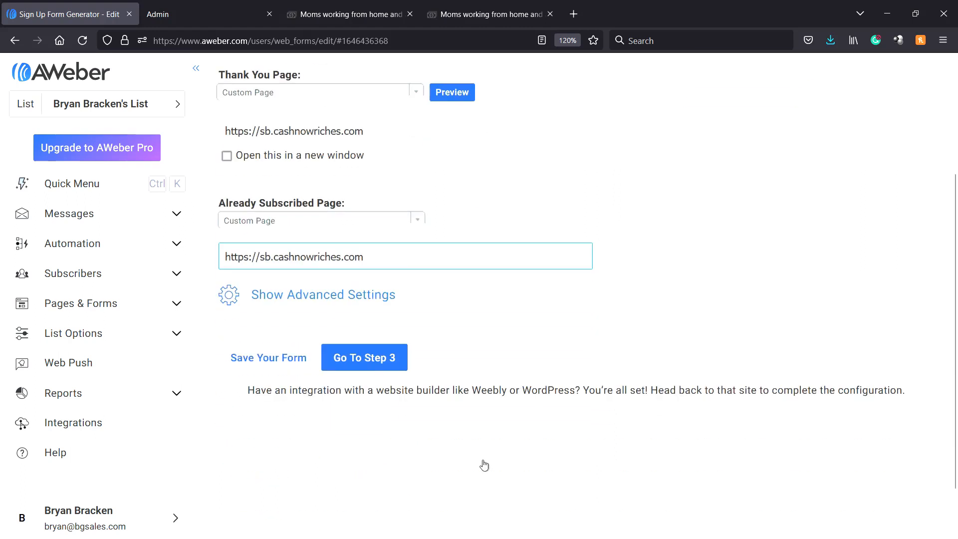
{"action": "left_click", "coordinate": [291, 363]}
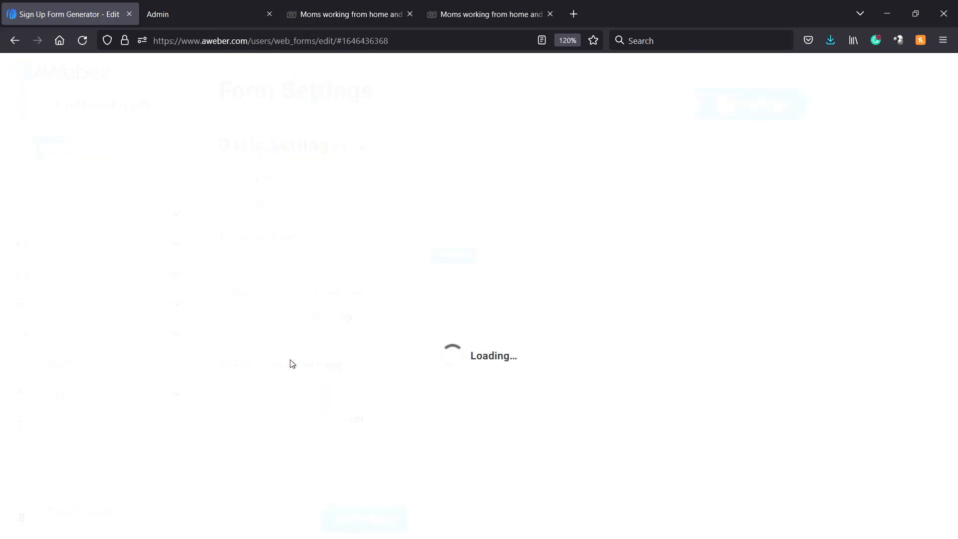
Proceed to publishing, choose to install the form yourself and bring up its Raw HTML Version code.
{"action": "left_click", "coordinate": [367, 442]}
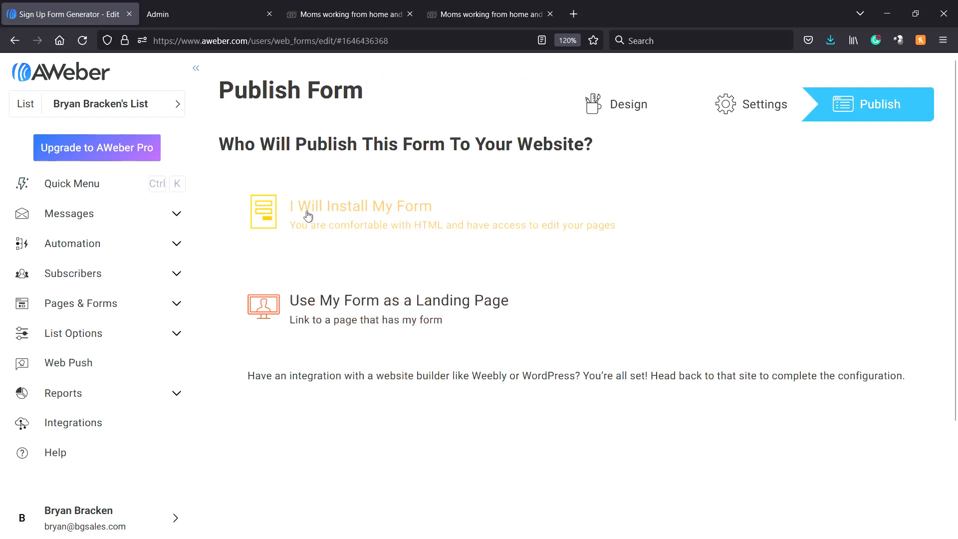
{"action": "left_click", "coordinate": [373, 210]}
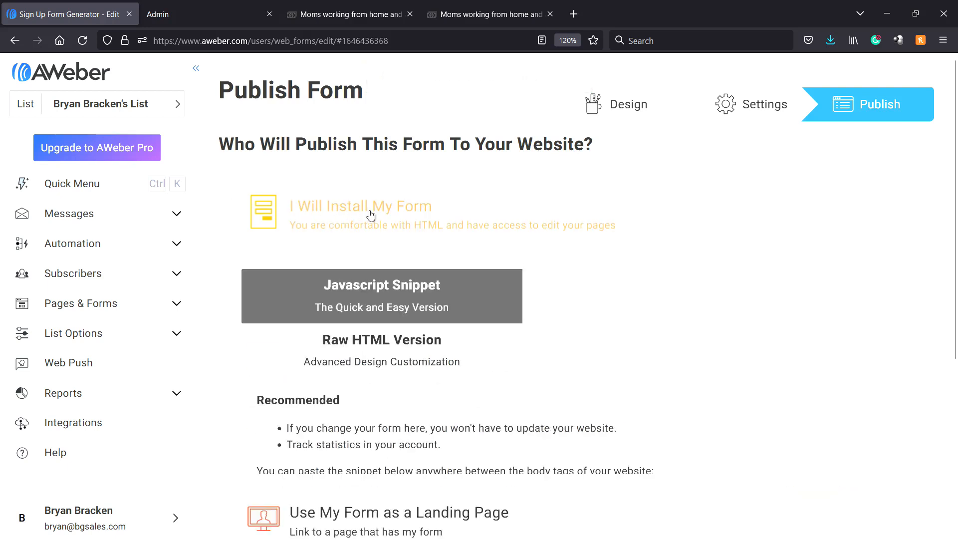
{"action": "left_click", "coordinate": [392, 366]}
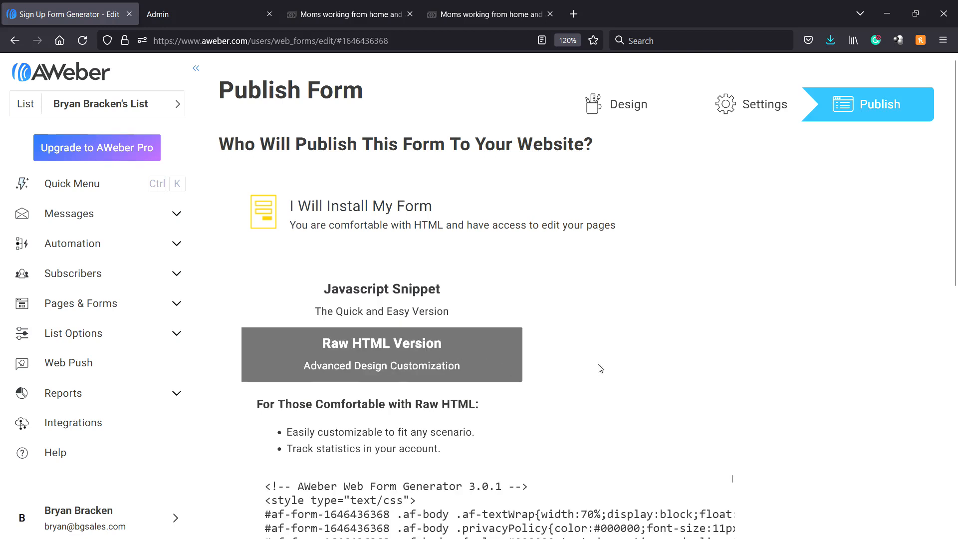
{"action": "scroll", "coordinate": [601, 368], "scroll_direction": "down", "scroll_amount": 3}
{"action": "scroll", "coordinate": [323, 433], "scroll_direction": "down", "scroll_amount": 3}
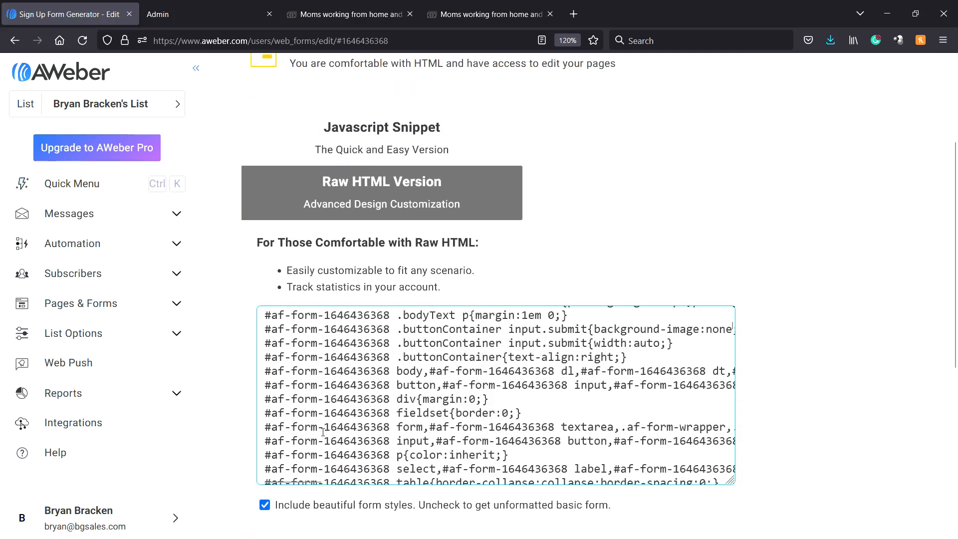
Exclude the beautiful form styles from the Raw HTML Version and select the entire unformatted form code for copying.
{"action": "scroll", "coordinate": [323, 432], "scroll_direction": "down", "scroll_amount": 3}
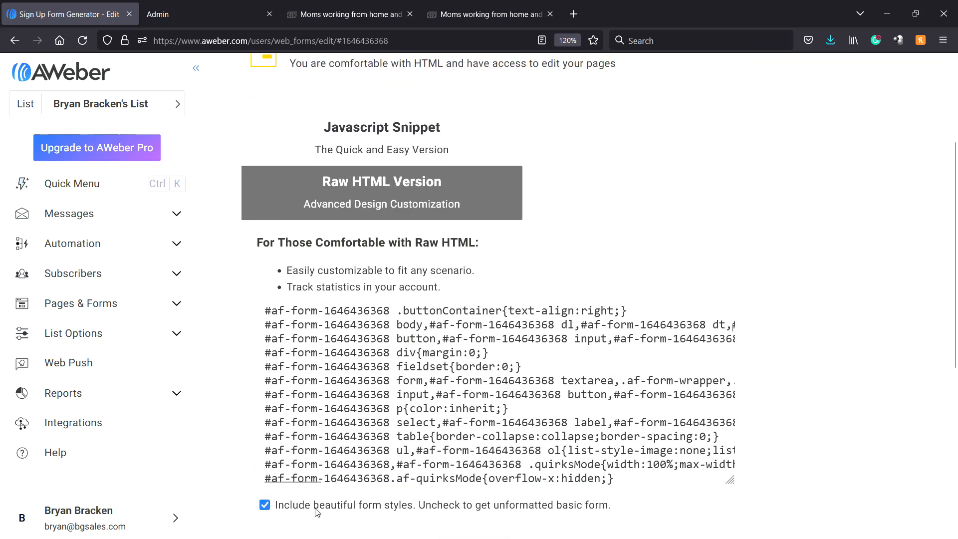
{"action": "left_click", "coordinate": [265, 506]}
{"action": "scroll", "coordinate": [841, 431], "scroll_direction": "down", "scroll_amount": 5}
{"action": "scroll", "coordinate": [841, 431], "scroll_direction": "up", "scroll_amount": 3}
{"action": "left_click", "coordinate": [446, 318]}
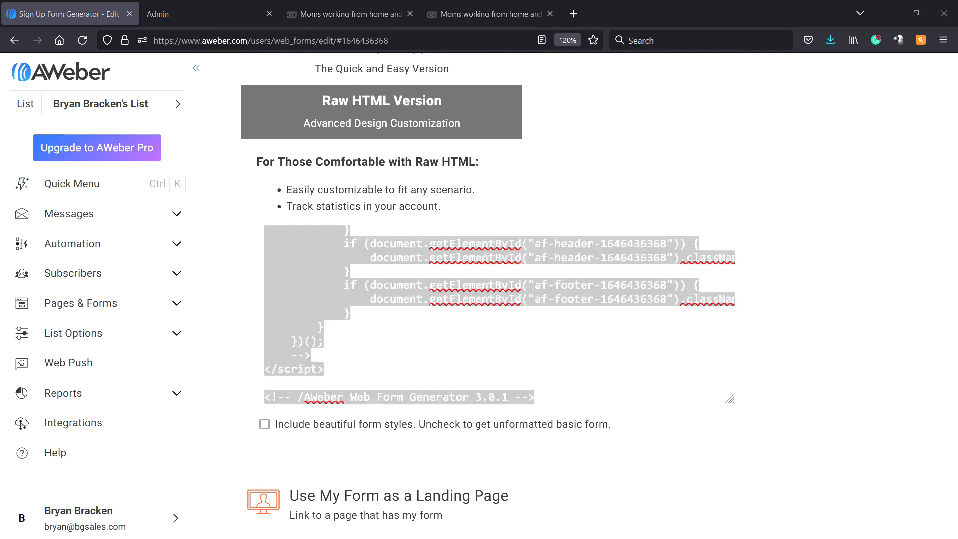
Paste the form code into a blank Notepad document, widen its window and enlarge the text to 130%.
{"action": "left_click_drag", "start_coordinate": [957, 23], "coordinate": [675, 24]}
{"action": "left_click_drag", "start_coordinate": [586, 29], "coordinate": [321, 25]}
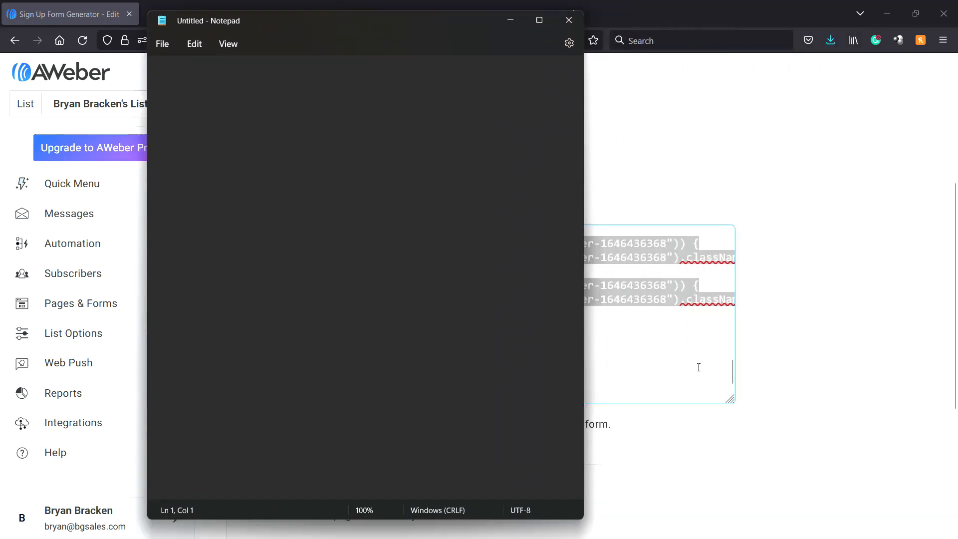
{"action": "left_click_drag", "start_coordinate": [584, 335], "coordinate": [872, 335]}
{"action": "key", "text": "ctrl+v"}
{"action": "scroll", "coordinate": [446, 290], "scroll_direction": "up", "scroll_amount": 5}
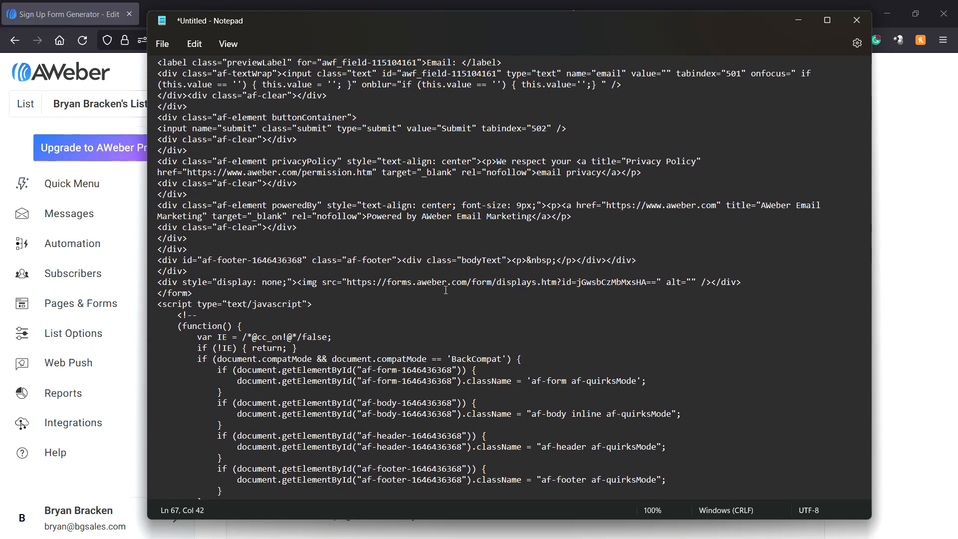
{"action": "scroll", "coordinate": [446, 290], "scroll_direction": "up", "scroll_amount": 3, "text": "ctrl"}
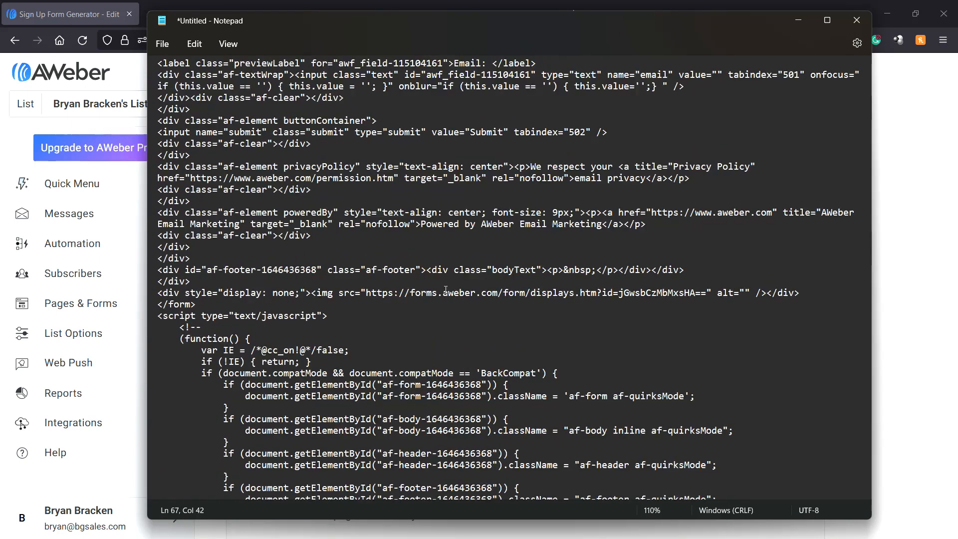
{"action": "scroll", "coordinate": [452, 256], "scroll_direction": "up", "scroll_amount": 10}
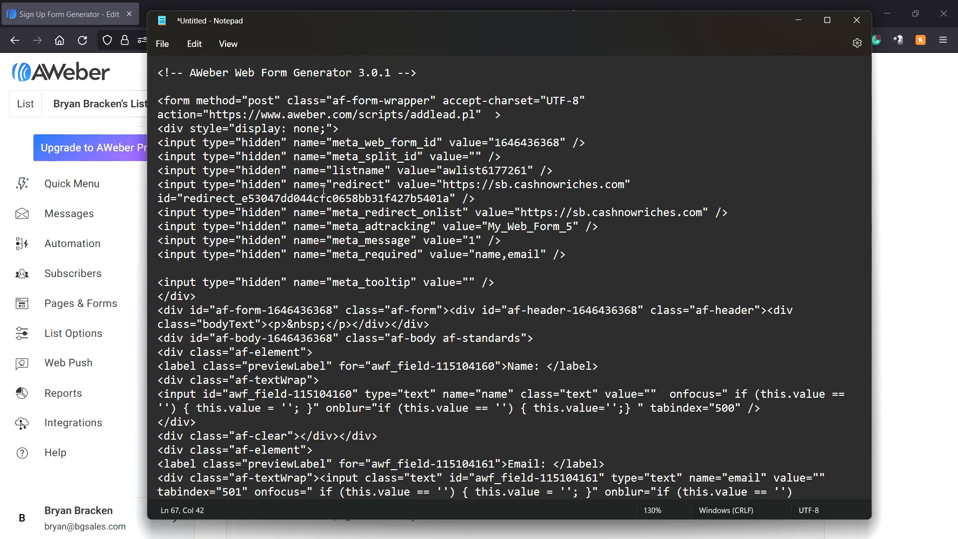
Delete the AWeber Web Form Generator comment above the form tag and the blank line before the meta_tooltip input.
{"action": "left_click_drag", "start_coordinate": [427, 67], "coordinate": [146, 59]}
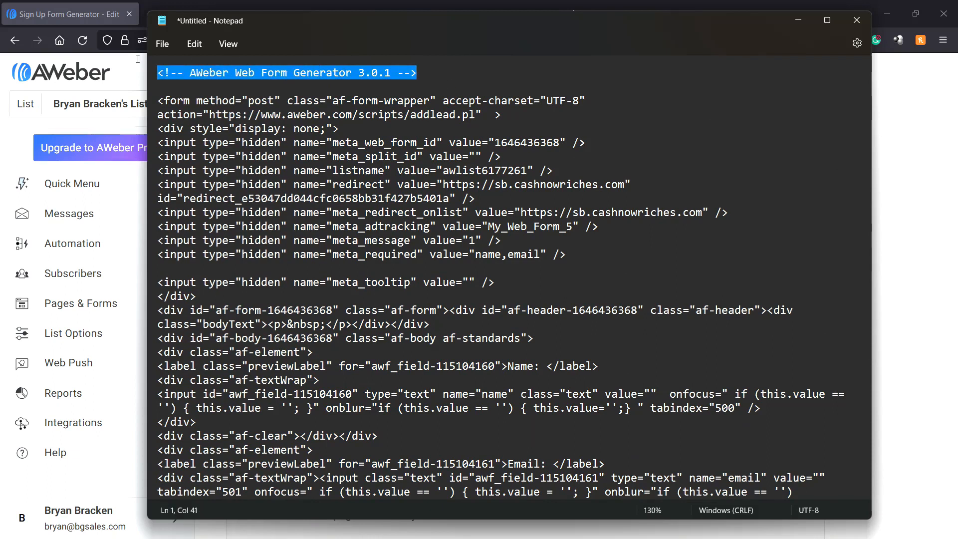
{"action": "key", "text": "Delete"}
{"action": "left_click", "coordinate": [215, 256]}
{"action": "key", "text": "Delete"}
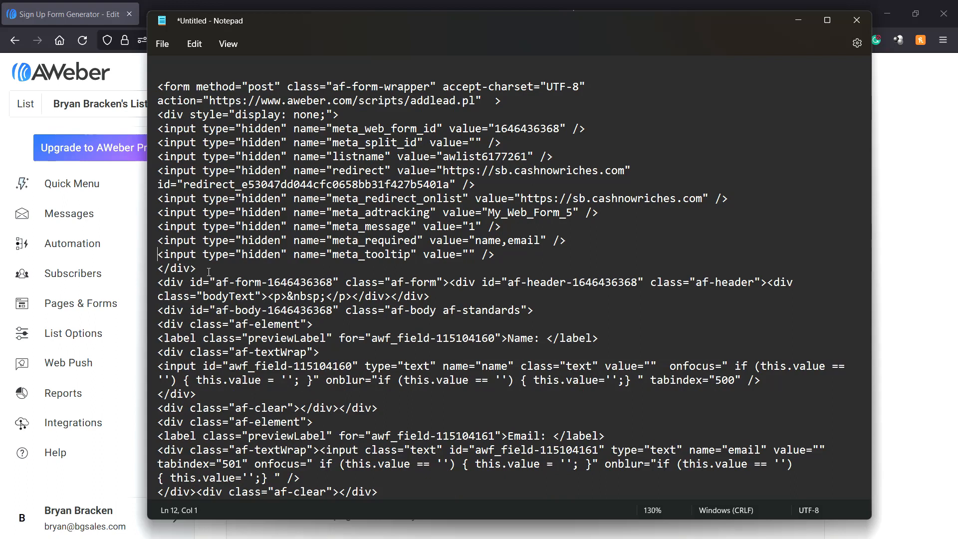
Set the hidden-input block apart with blank lines and delete the div and label markup between it and the name input.
{"action": "key", "text": "Return"}
{"action": "key", "text": "Return"}
{"action": "key", "text": "Return"}
{"action": "left_click_drag", "start_coordinate": [212, 269], "coordinate": [159, 86]}
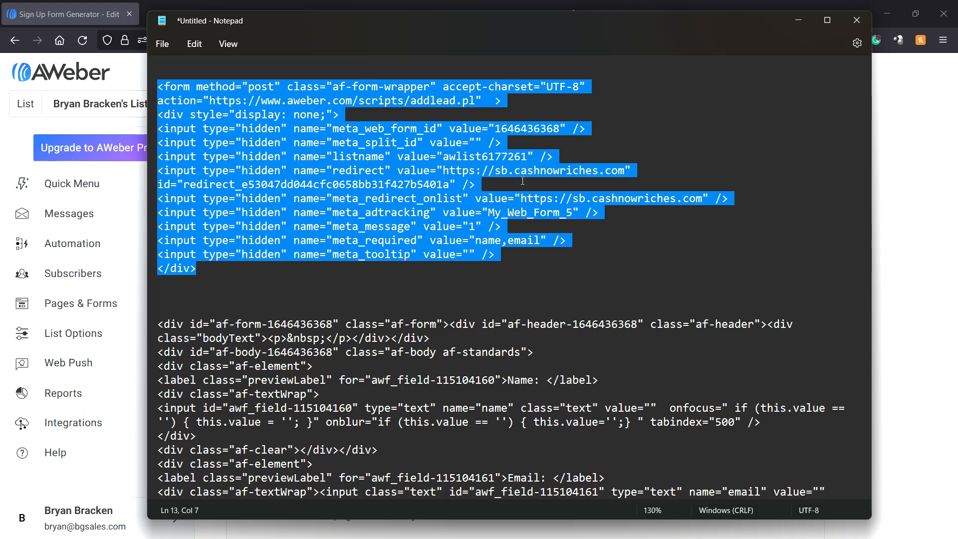
{"action": "scroll", "coordinate": [450, 250], "scroll_direction": "down", "scroll_amount": 1}
{"action": "scroll", "coordinate": [379, 330], "scroll_direction": "up", "scroll_amount": 1}
{"action": "scroll", "coordinate": [419, 331], "scroll_direction": "down", "scroll_amount": 1}
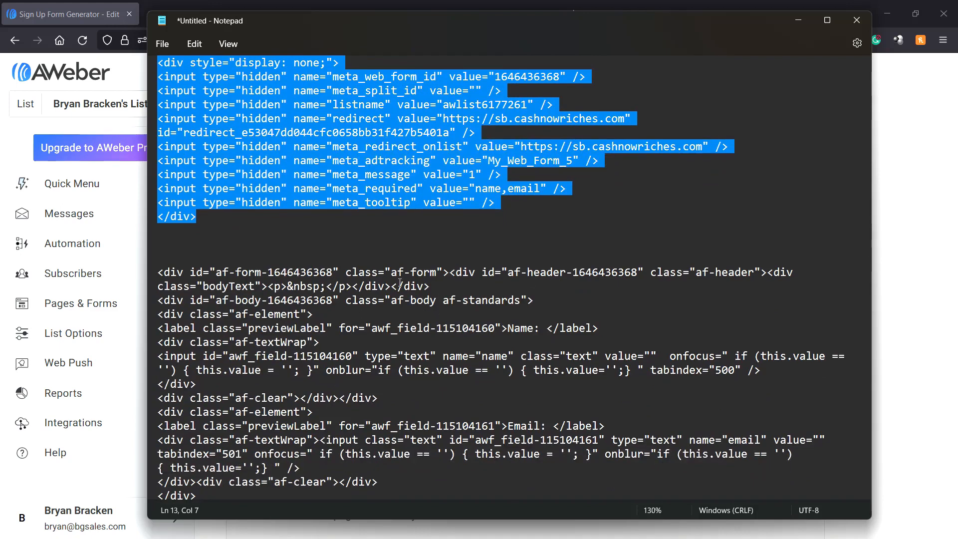
{"action": "left_click_drag", "start_coordinate": [190, 272], "coordinate": [431, 286]}
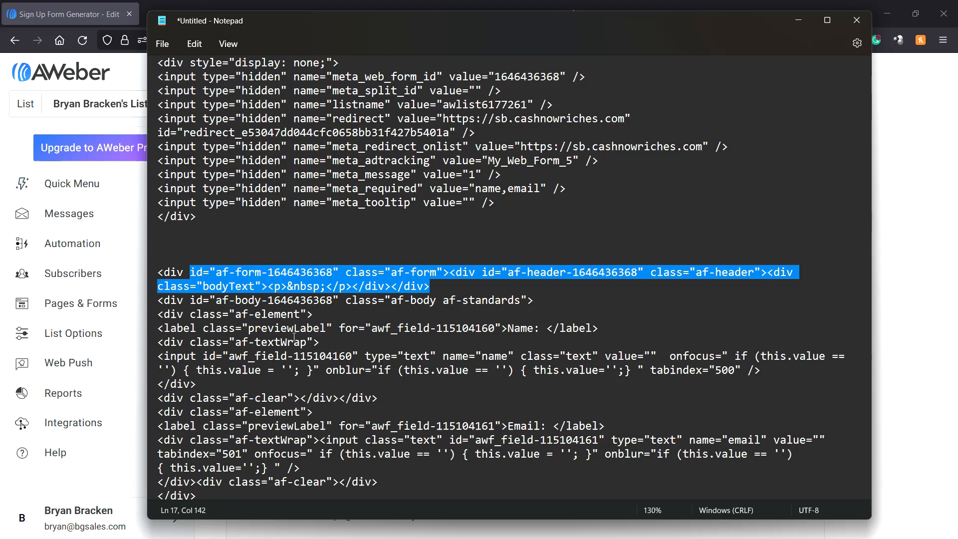
{"action": "left_click_drag", "start_coordinate": [321, 343], "coordinate": [158, 258]}
{"action": "key", "text": "Delete"}
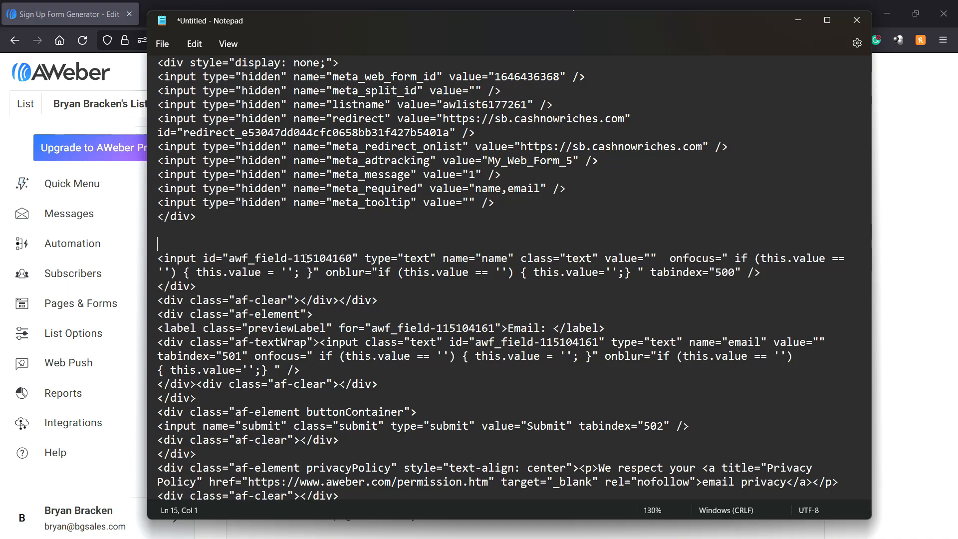
Delete the div and label markup between the name and email inputs, leaving blank lines between the two.
{"action": "left_click_drag", "start_coordinate": [360, 259], "coordinate": [202, 255]}
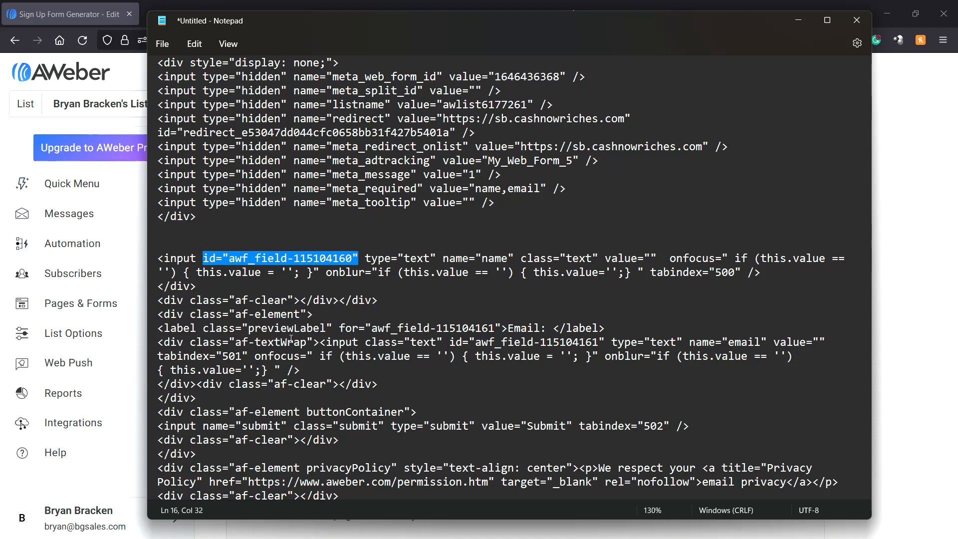
{"action": "scroll", "coordinate": [291, 339], "scroll_direction": "down", "scroll_amount": 1}
{"action": "left_click_drag", "start_coordinate": [345, 268], "coordinate": [288, 272]}
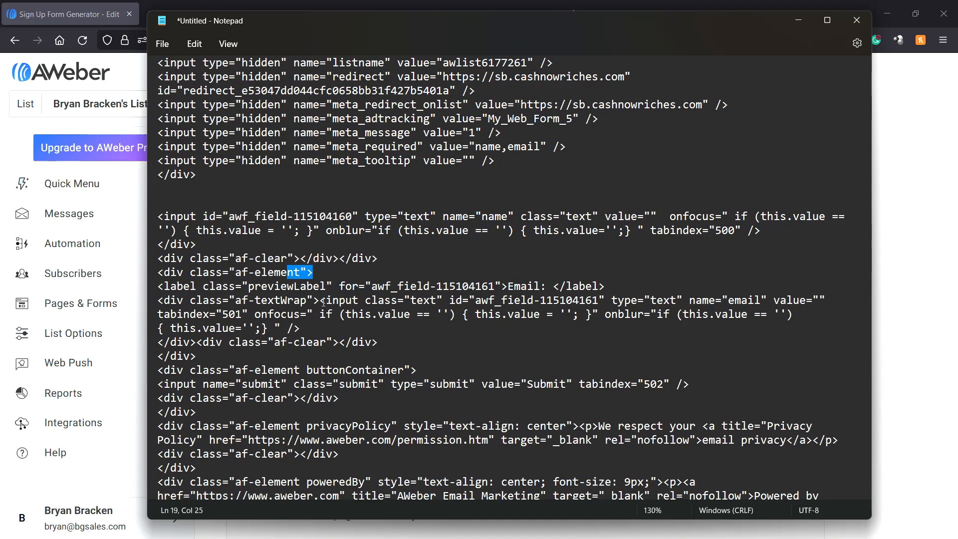
{"action": "left_click_drag", "start_coordinate": [319, 300], "coordinate": [158, 244]}
{"action": "key", "text": "BackSpace"}
{"action": "key", "text": "Return"}
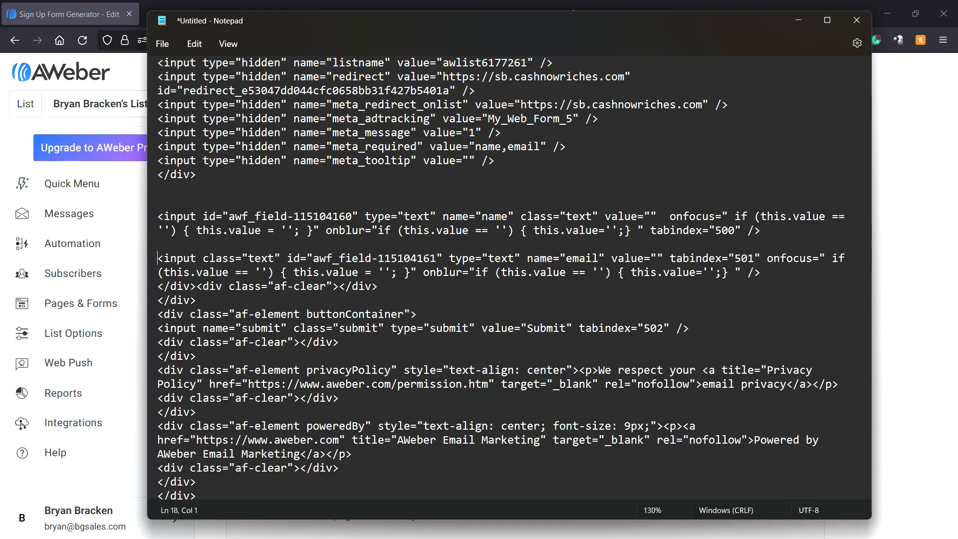
{"action": "key", "text": "Return"}
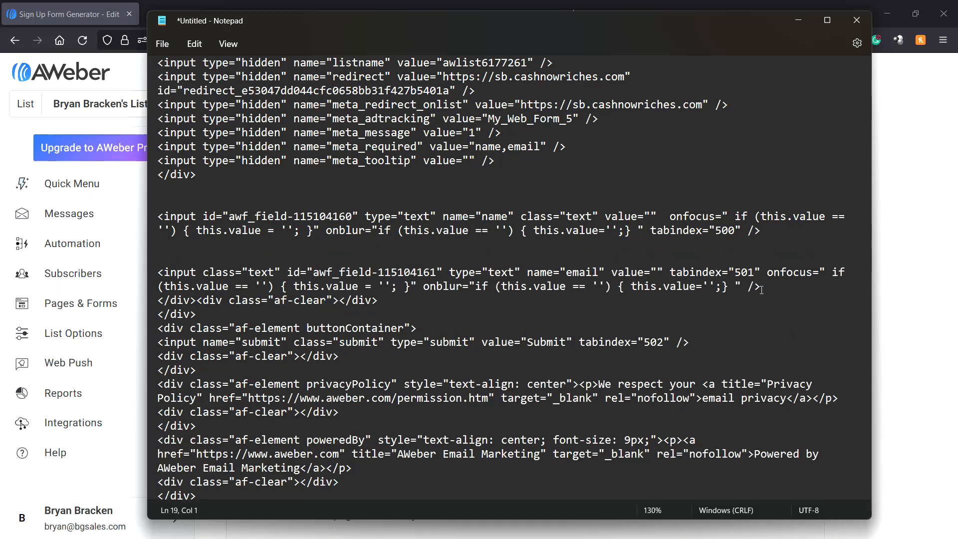
Add blank lines below the email input and delete all remaining code after it, including the closing script.
{"action": "left_click", "coordinate": [754, 288]}
{"action": "key", "text": "Return"}
{"action": "key", "text": "Return"}
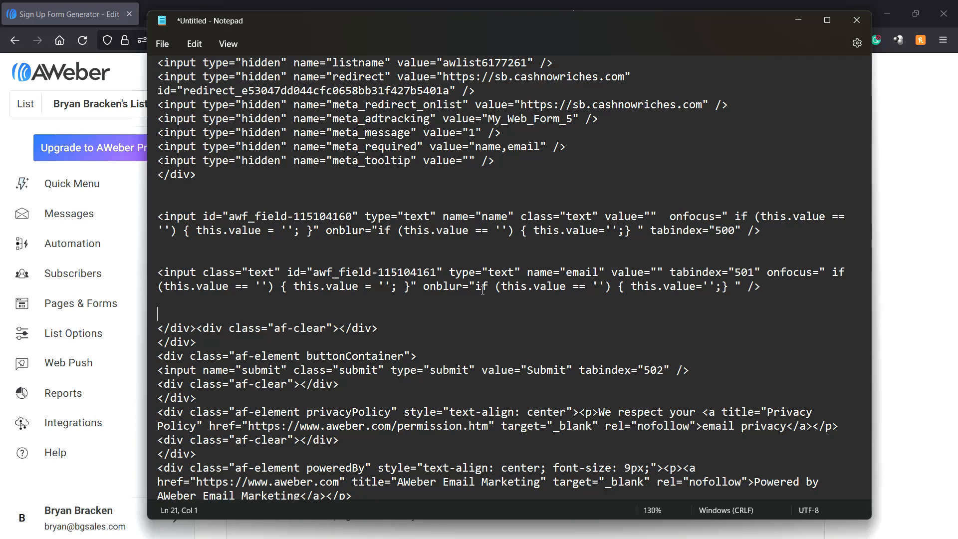
{"action": "left_click_drag", "start_coordinate": [232, 311], "coordinate": [468, 500]}
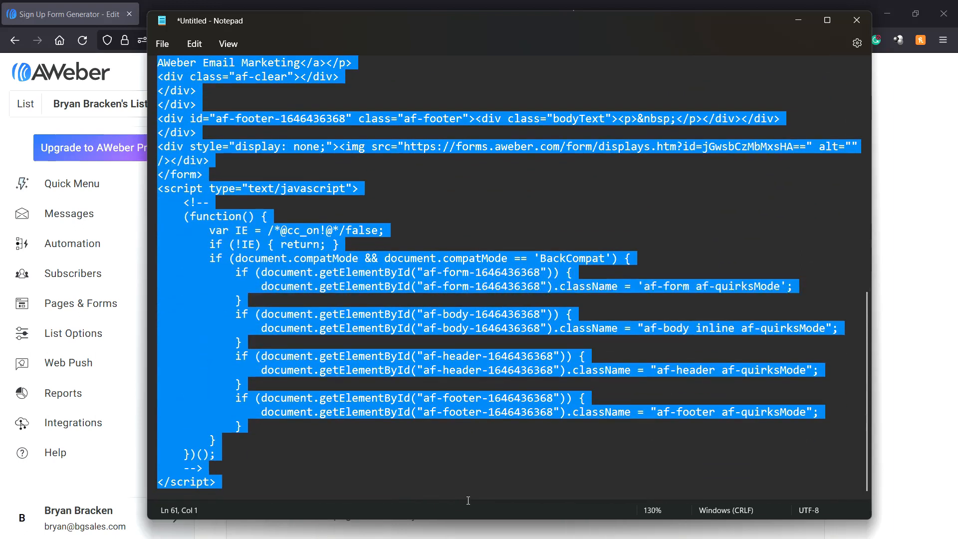
{"action": "key", "text": "Delete"}
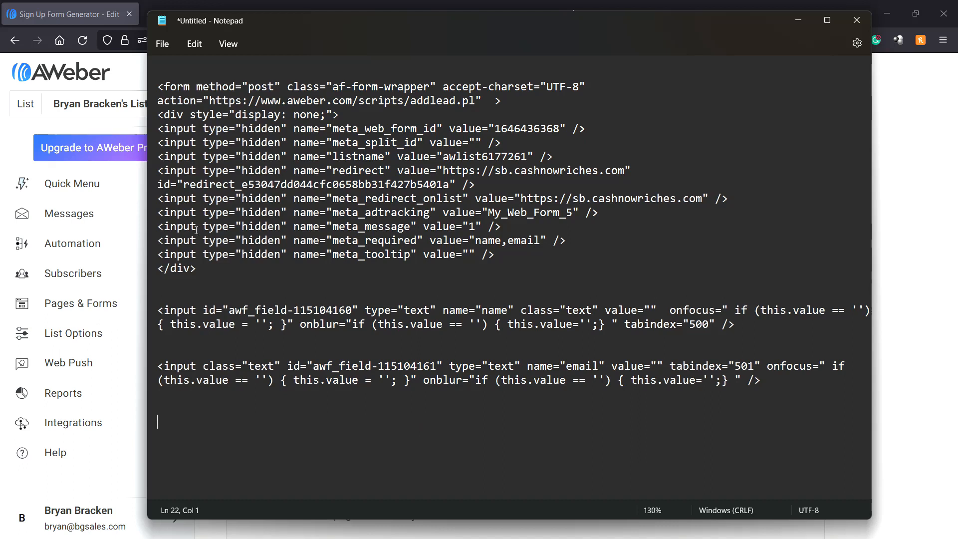
Copy the block from the opening form tag through its closing div and switch to the capture page's source editor in Firefox.
{"action": "left_click_drag", "start_coordinate": [196, 268], "coordinate": [152, 95]}
{"action": "key", "text": "ctrl+c"}
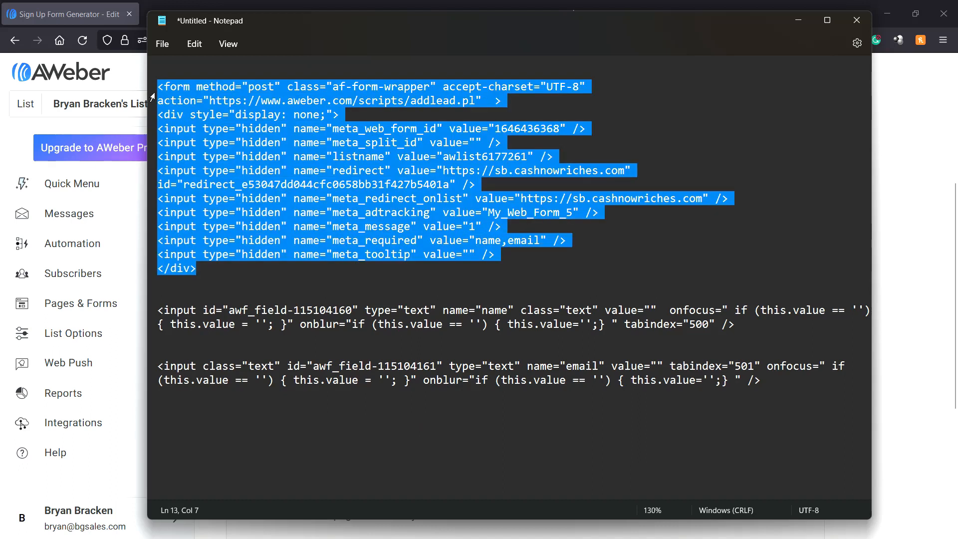
{"action": "left_click", "coordinate": [112, 16]}
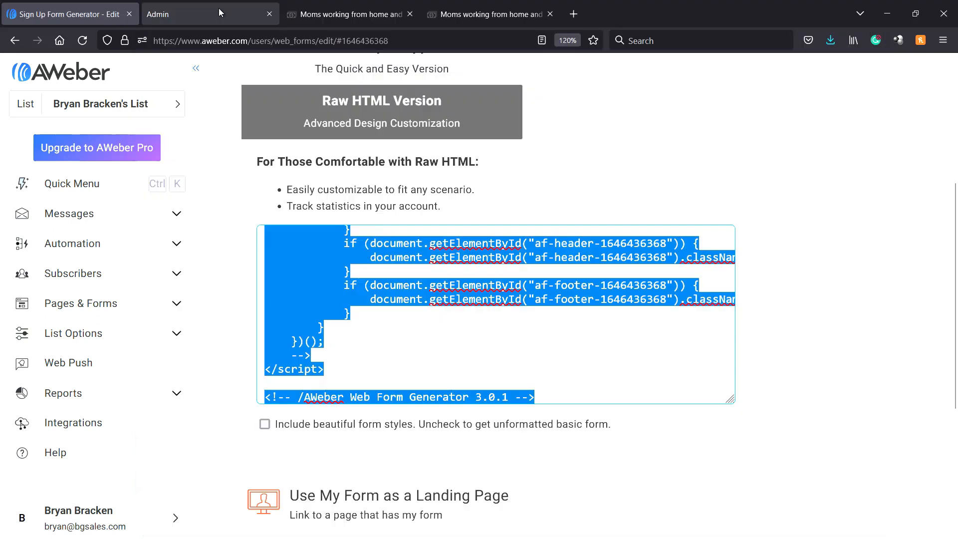
{"action": "left_click", "coordinate": [188, 10]}
Replace the capture page's original opening form tag and MandatoryFieldsPrimary input with the copied AWeber form block.
{"action": "scroll", "coordinate": [306, 323], "scroll_direction": "up", "scroll_amount": 2}
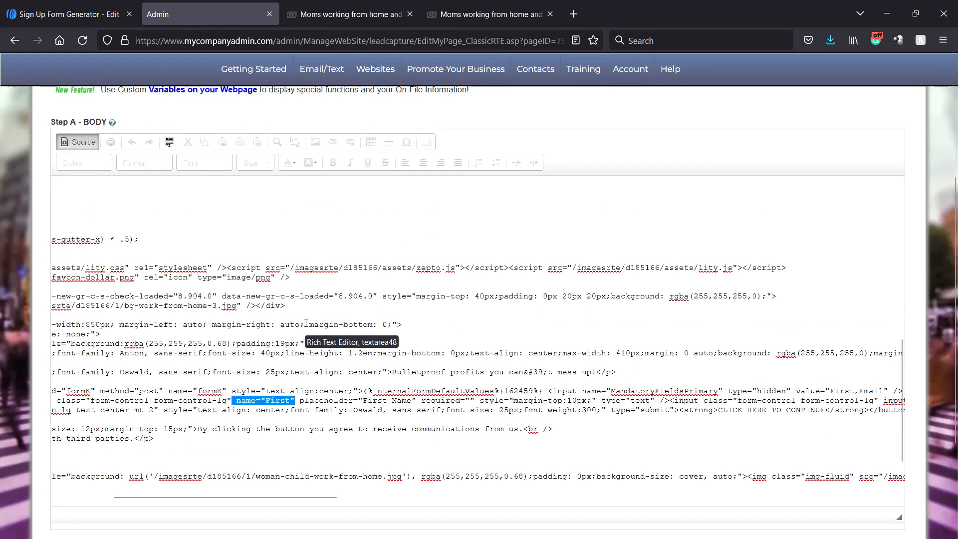
{"action": "left_click_drag", "start_coordinate": [146, 498], "coordinate": [83, 499]}
{"action": "left_click", "coordinate": [51, 391]}
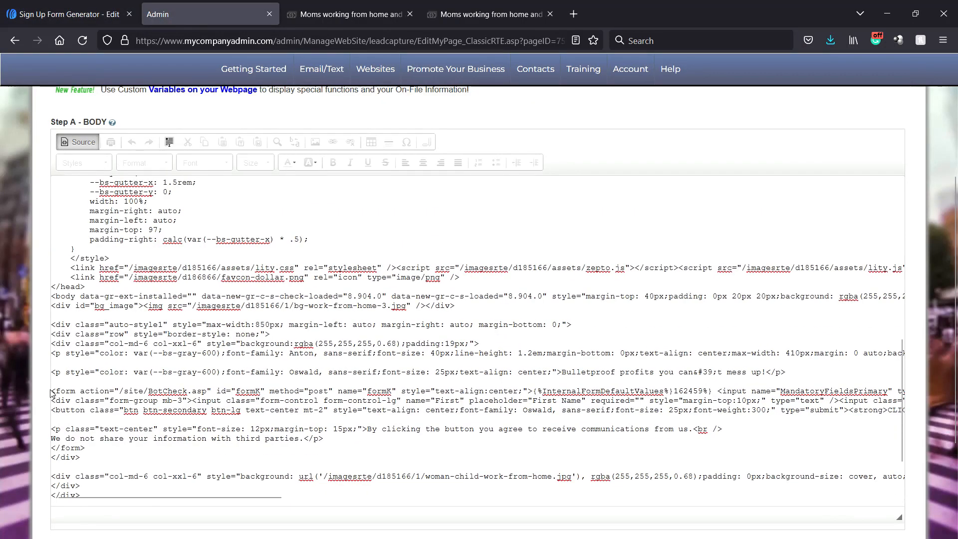
{"action": "left_click_drag", "start_coordinate": [55, 391], "coordinate": [805, 394]}
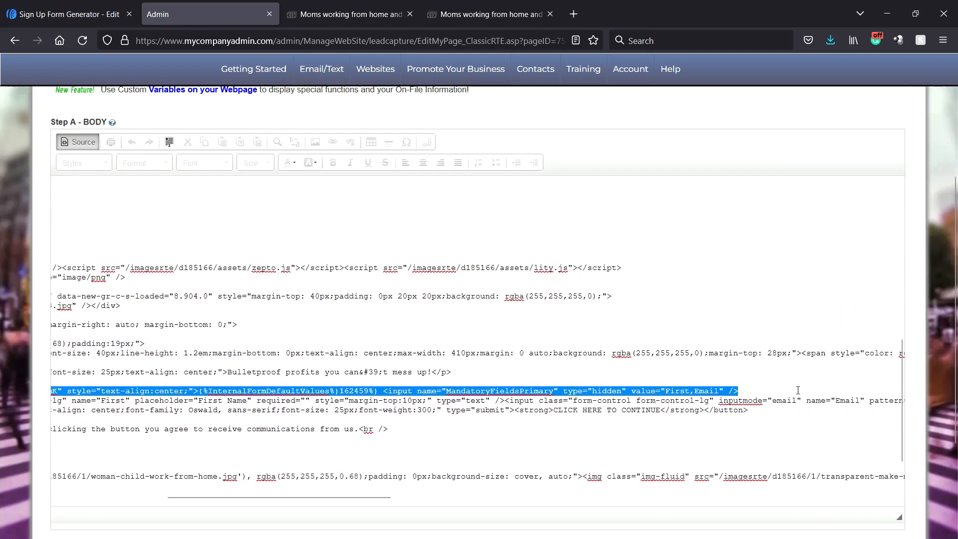
{"action": "key", "text": "Delete"}
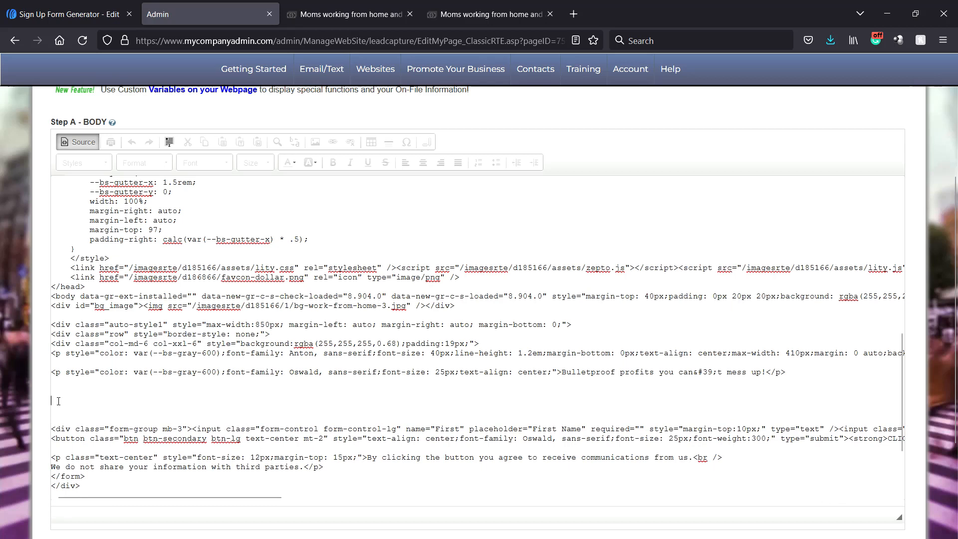
{"action": "key", "text": "ctrl+v"}
{"action": "scroll", "coordinate": [233, 418], "scroll_direction": "down", "scroll_amount": 2}
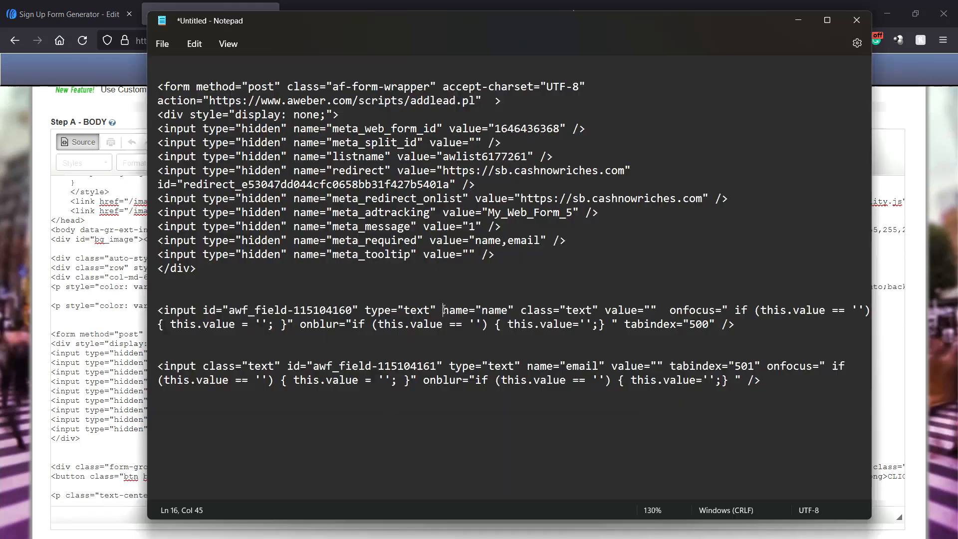
In Notepad, remove type="text" from the name input and copy its id and name attributes.
{"action": "key", "text": "alt+Tab"}
{"action": "left_click_drag", "start_coordinate": [443, 310], "coordinate": [363, 312]}
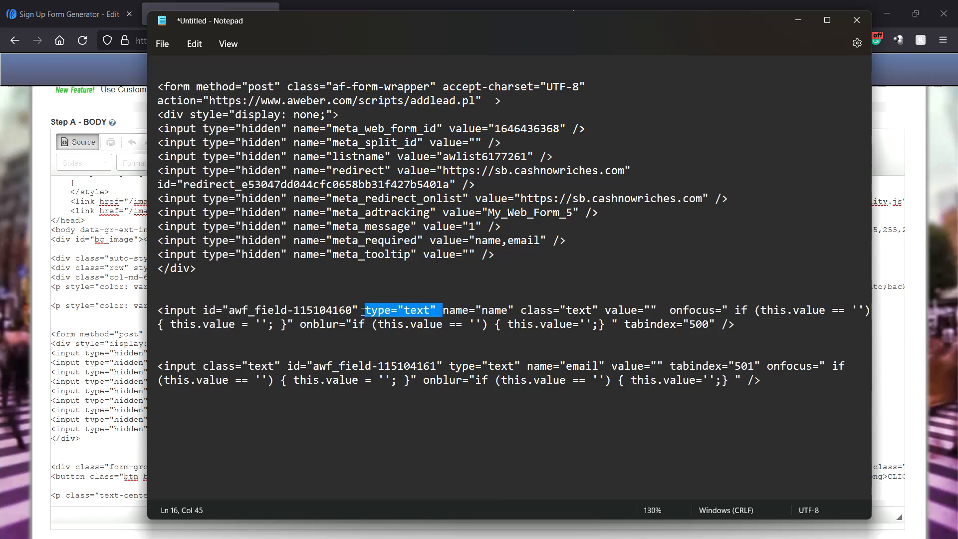
{"action": "key", "text": "Delete"}
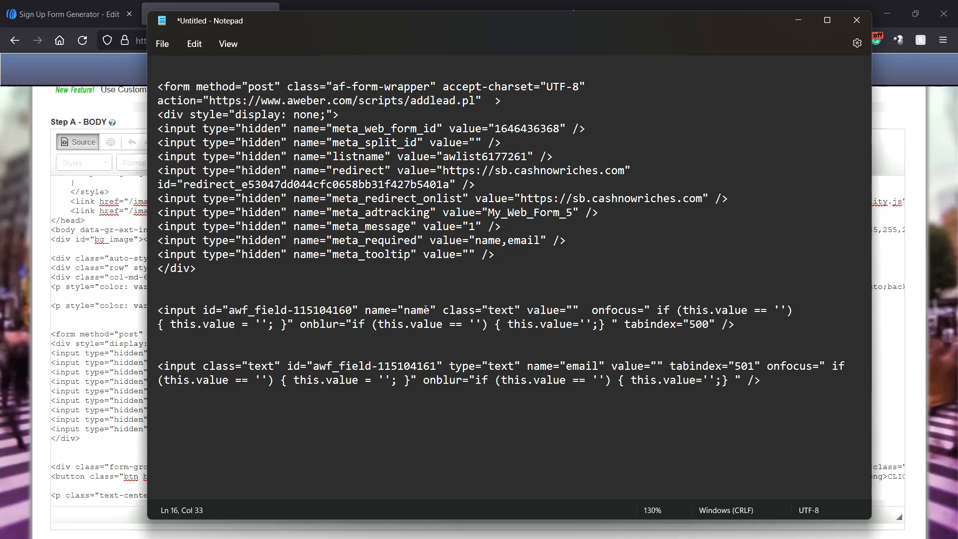
{"action": "left_click_drag", "start_coordinate": [436, 310], "coordinate": [199, 312]}
{"action": "key", "text": "ctrl+c"}
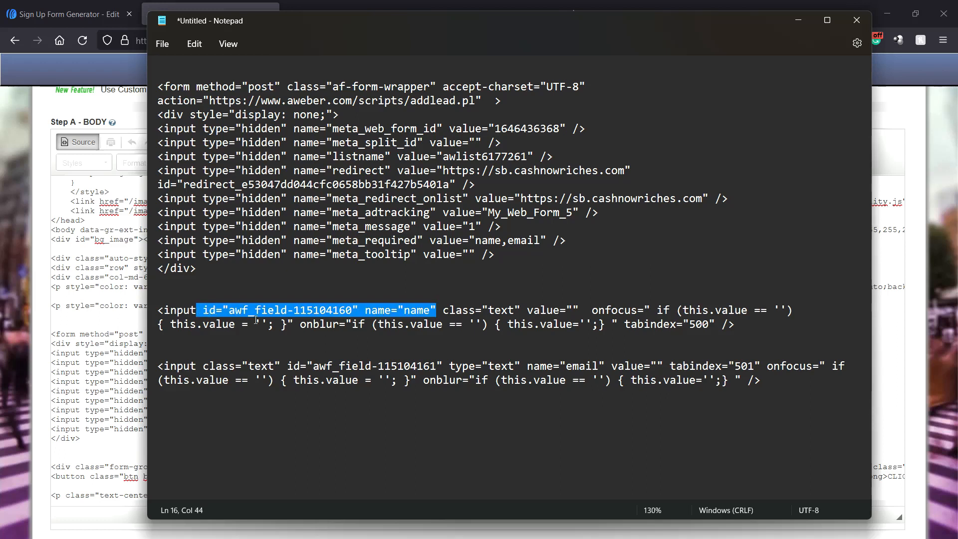
In the capture page source, replace name="First" in the First Name input with id="awf_field-115104160" name="name".
{"action": "left_click", "coordinate": [101, 291]}
{"action": "scroll", "coordinate": [362, 413], "scroll_direction": "down", "scroll_amount": 3}
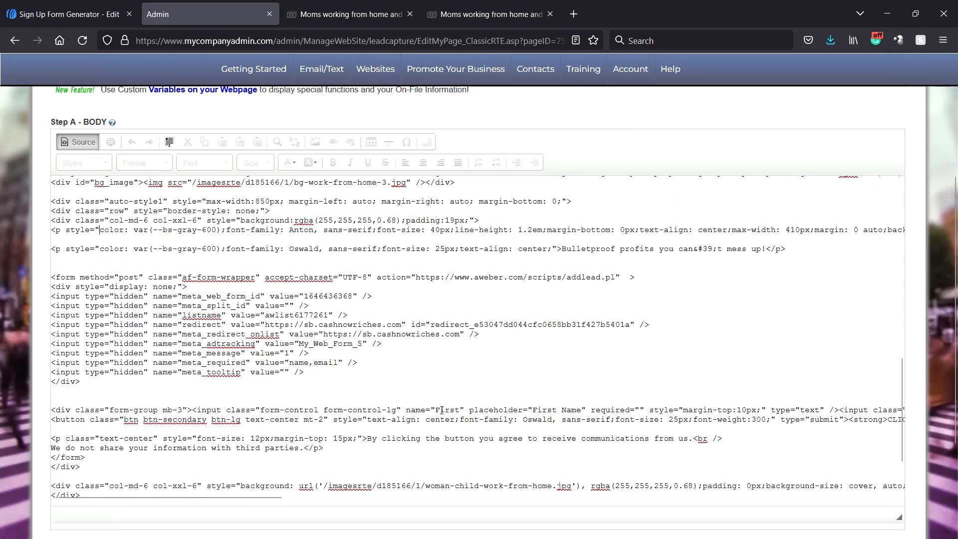
{"action": "left_click_drag", "start_coordinate": [464, 410], "coordinate": [403, 410]}
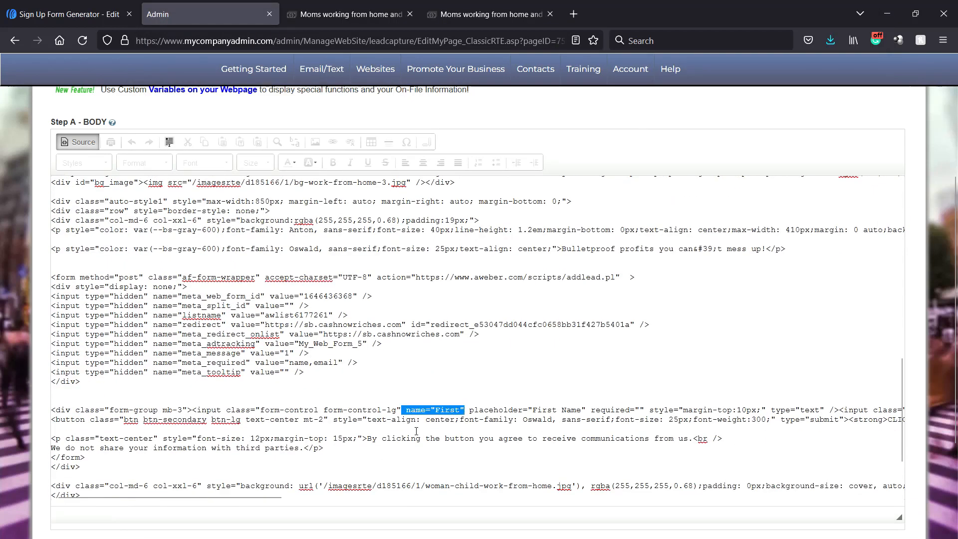
{"action": "key", "text": "ctrl+v"}
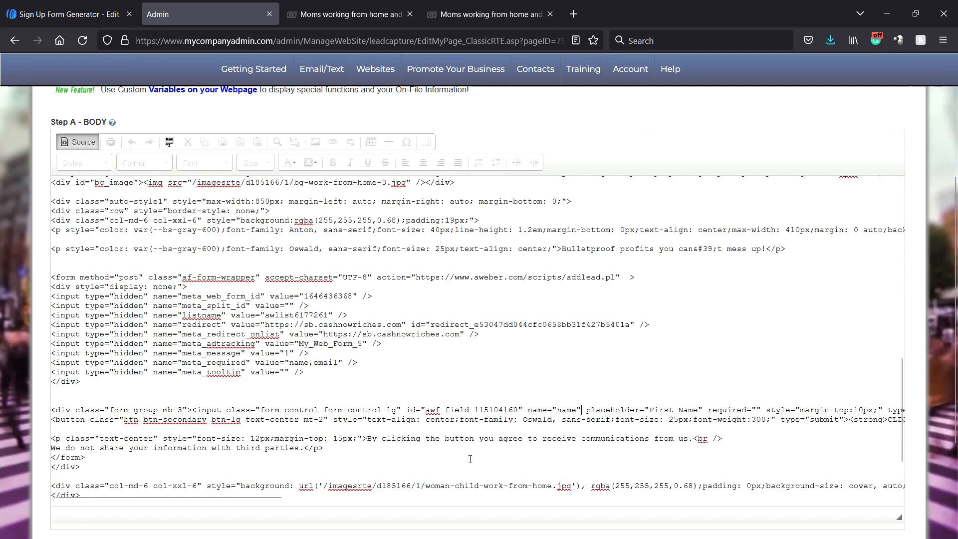
In Notepad, remove type="text" from the email input and copy its id and name attributes.
{"action": "left_click_drag", "start_coordinate": [234, 498], "coordinate": [493, 498]}
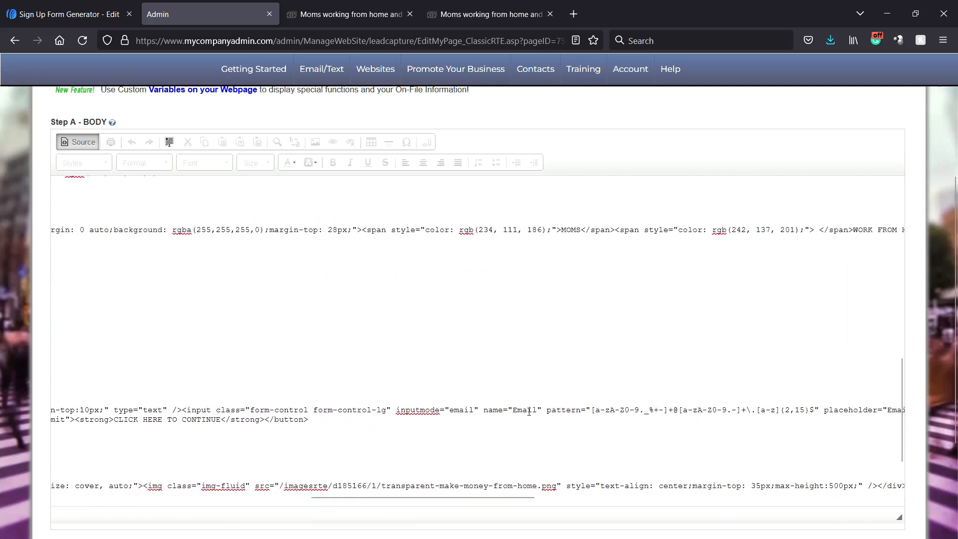
{"action": "left_click_drag", "start_coordinate": [542, 409], "coordinate": [480, 412]}
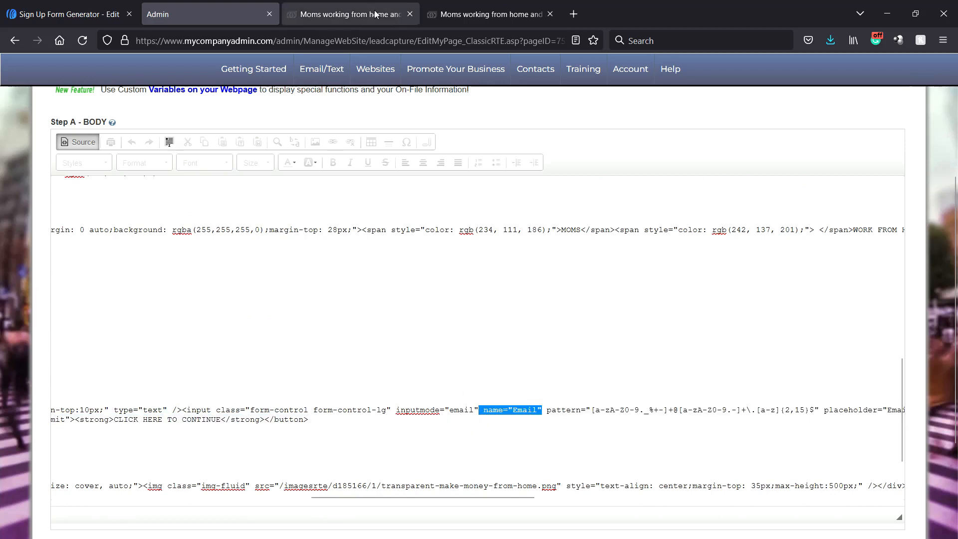
{"action": "key", "text": "alt+Tab"}
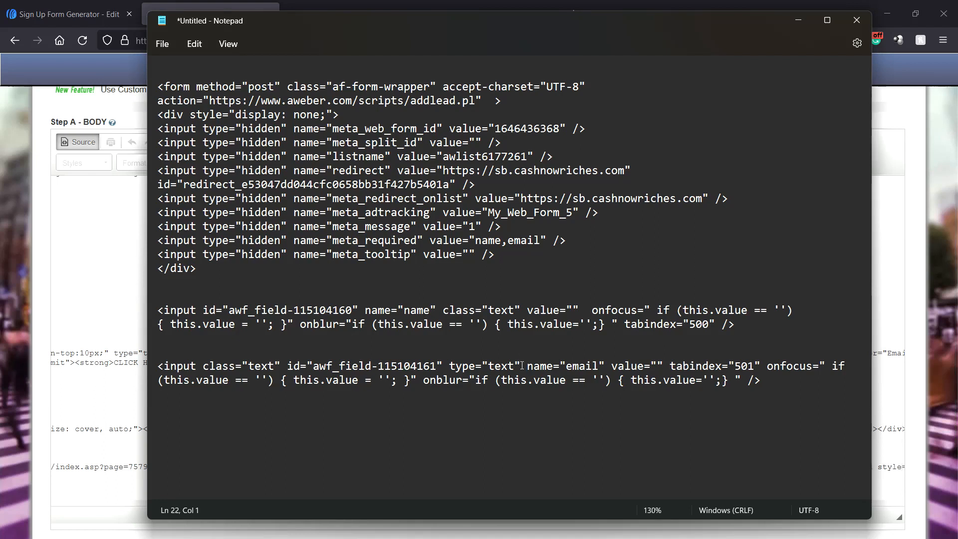
{"action": "left_click_drag", "start_coordinate": [527, 366], "coordinate": [453, 370]}
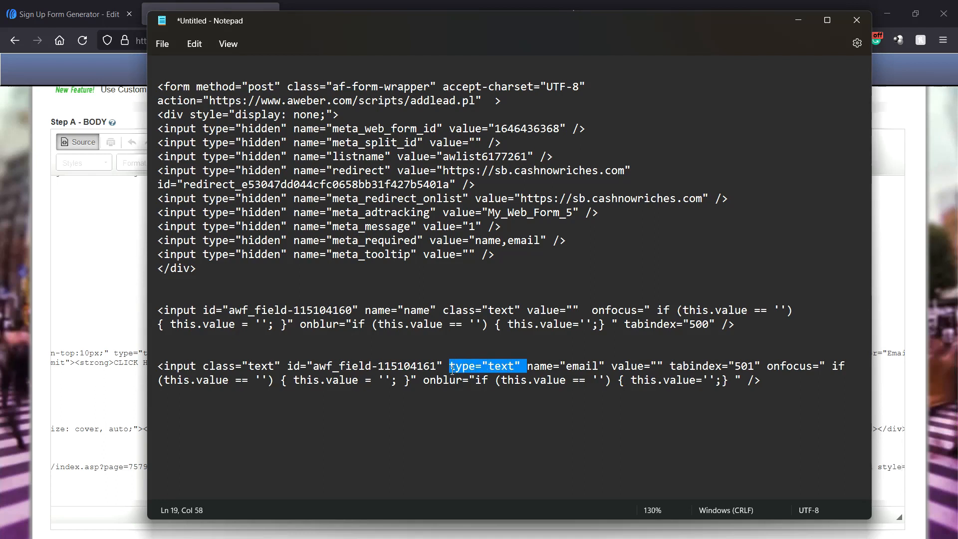
{"action": "key", "text": "Delete"}
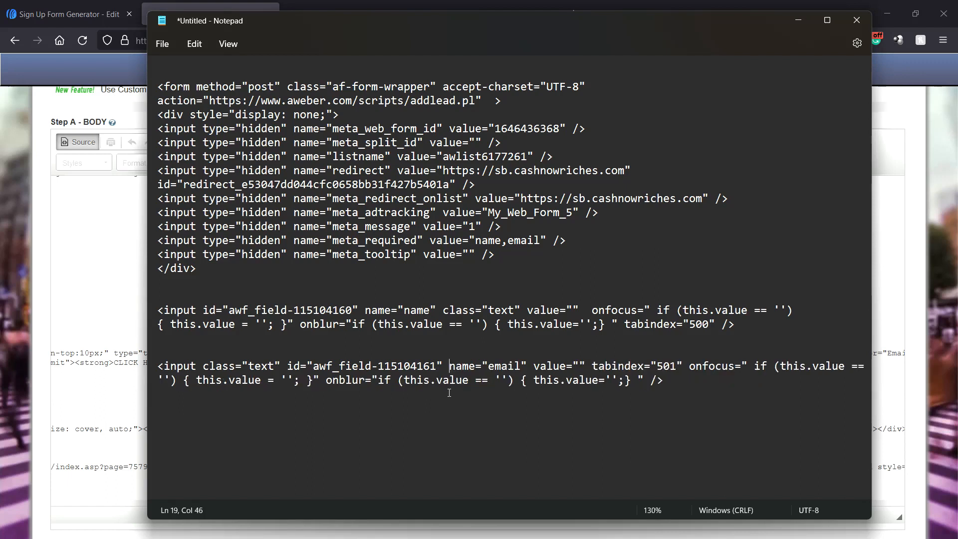
{"action": "left_click_drag", "start_coordinate": [527, 363], "coordinate": [281, 368]}
{"action": "key", "text": "ctrl+c"}
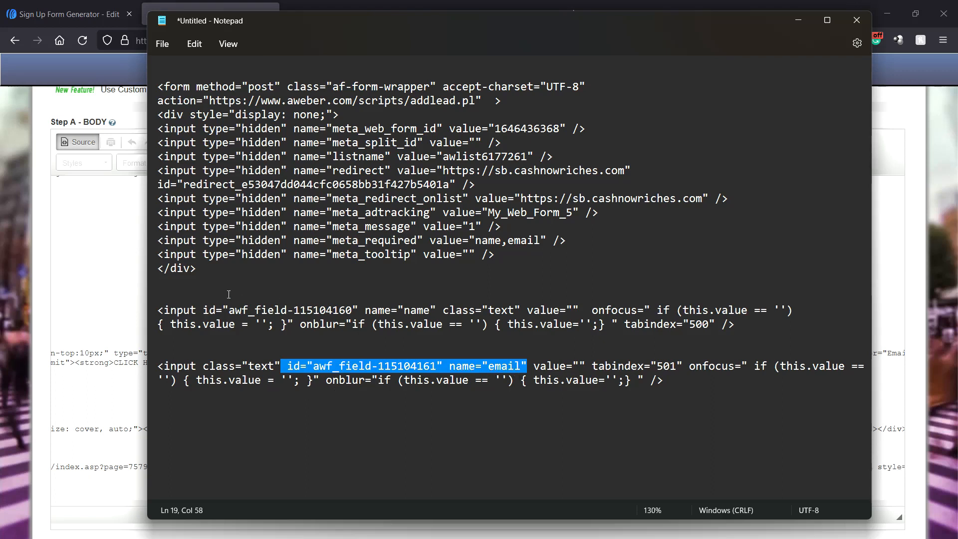
Back in the capture page source in Firefox, replace name="Email" in the email input with id="awf_field-115104161" name="email".
{"action": "left_click", "coordinate": [71, 266]}
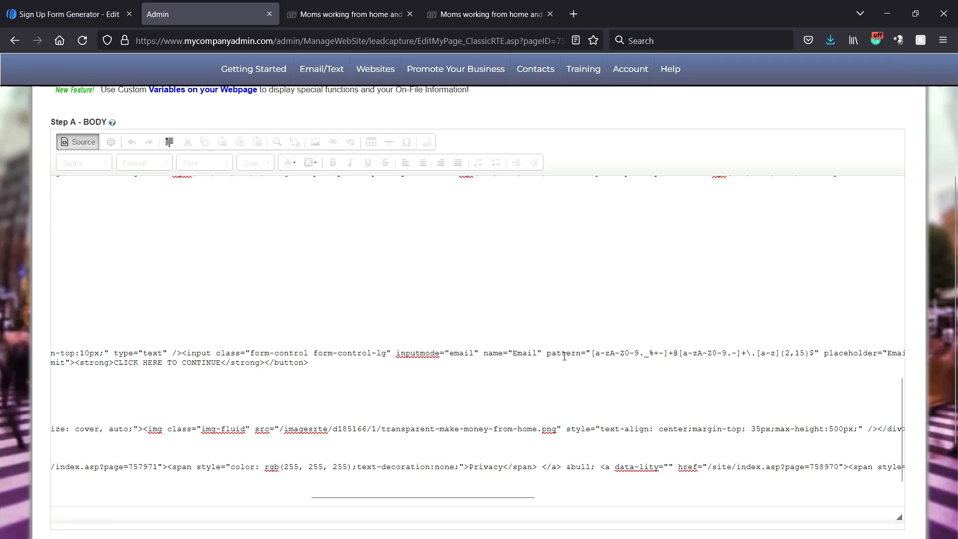
{"action": "left_click_drag", "start_coordinate": [546, 353], "coordinate": [479, 353]}
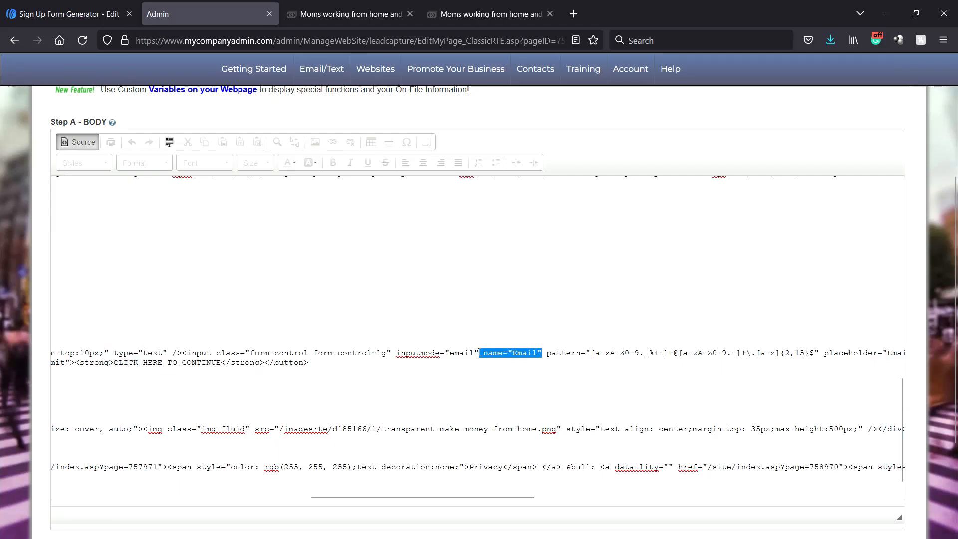
{"action": "key", "text": "ctrl+v"}
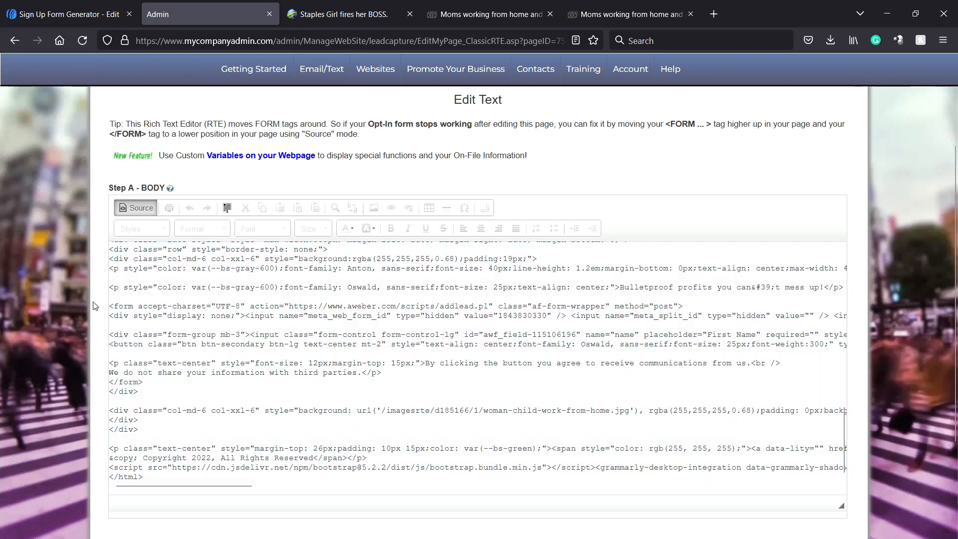
Add style="text-align:center;" to the opening AWeber form tag, after method="post".
{"action": "left_click", "coordinate": [681, 306]}
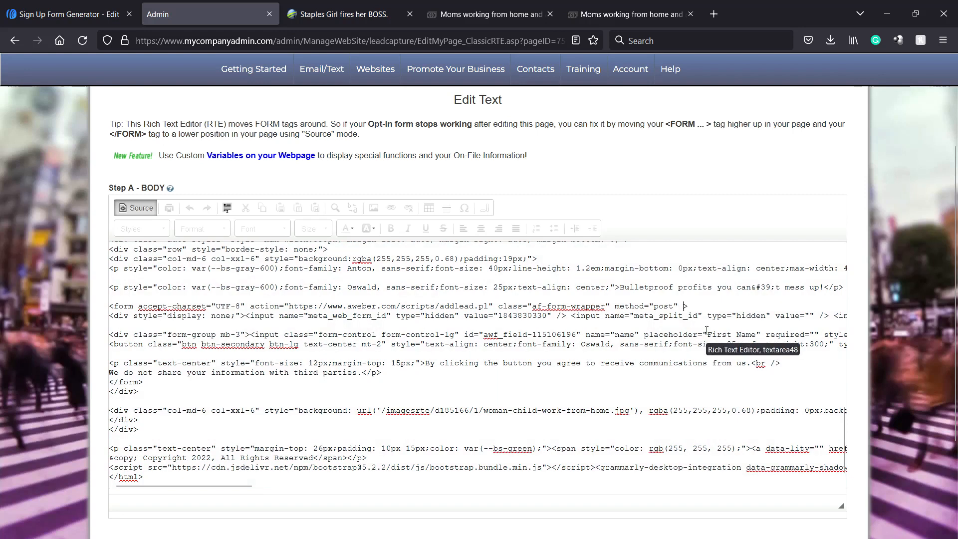
{"action": "type", "text": "style="}
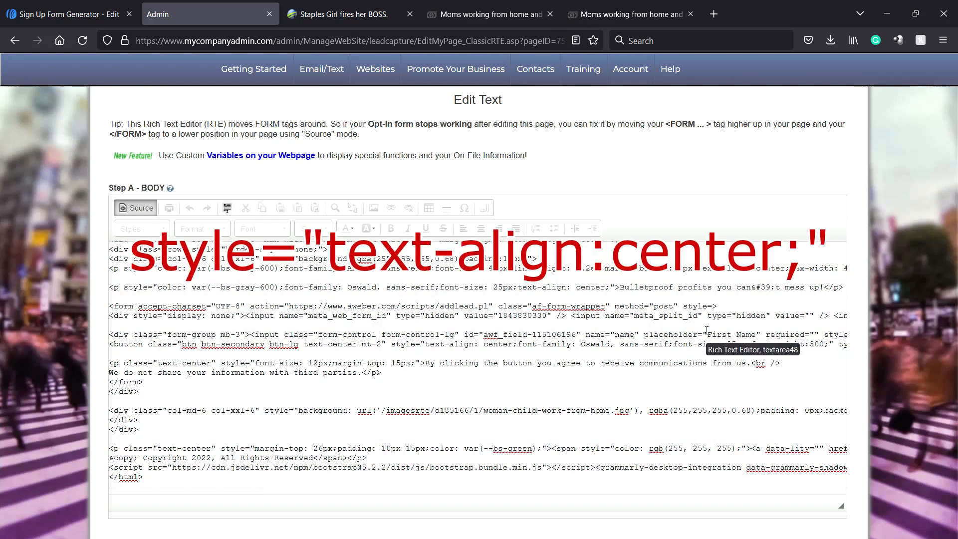
{"action": "type", "text": "\"\""}
{"action": "key", "text": "Left"}
{"action": "type", "text": "text-align:center;"}
Save the edited capture page source and proceed to the webpage review.
{"action": "scroll", "coordinate": [649, 349], "scroll_direction": "down", "scroll_amount": 1}
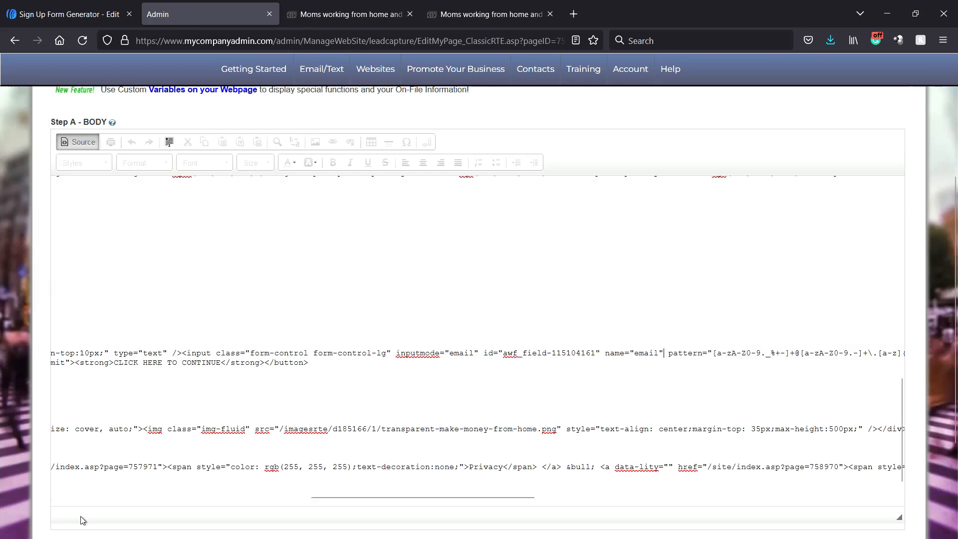
{"action": "scroll", "coordinate": [45, 522], "scroll_direction": "down", "scroll_amount": 3}
{"action": "left_click", "coordinate": [459, 418]}
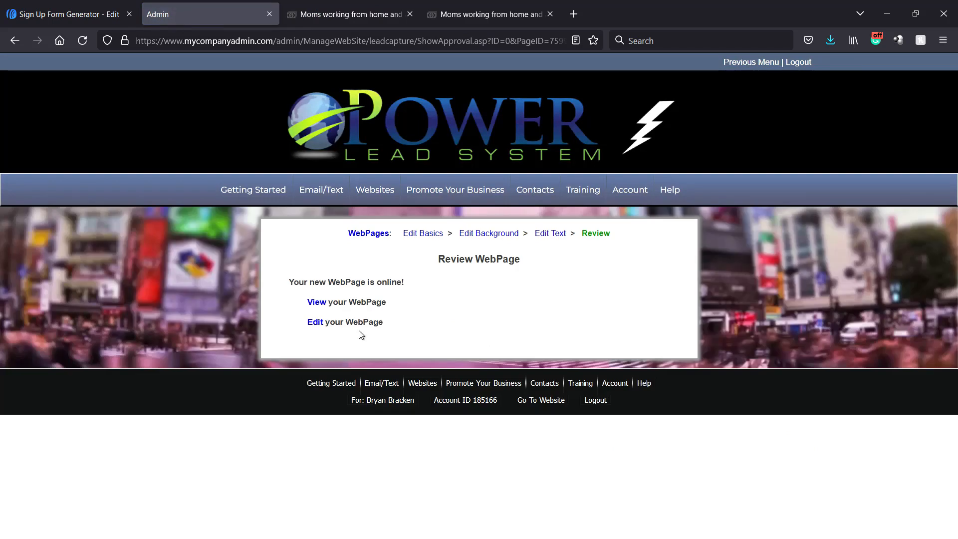
Test the opt-in form by submitting the prefilled name and email on the live capture page.
{"action": "left_click", "coordinate": [442, 14]}
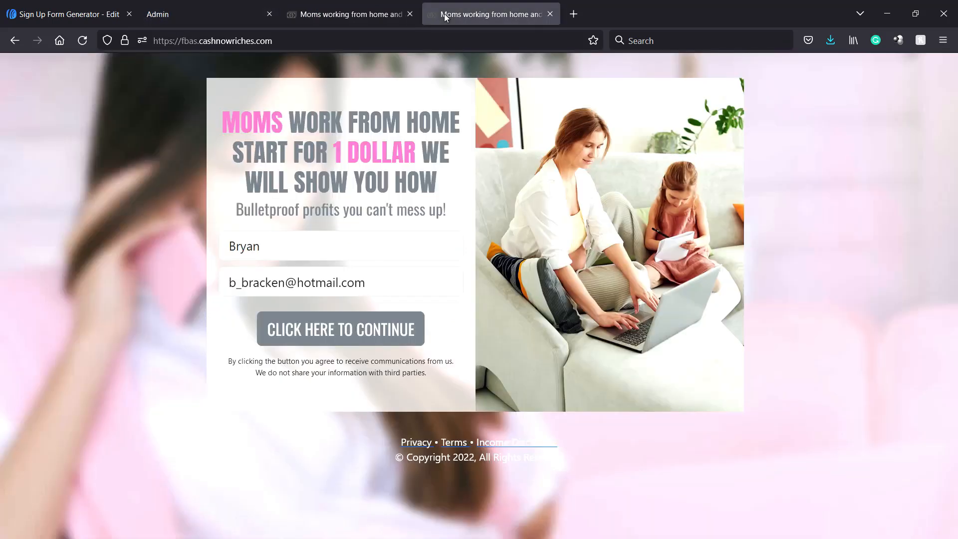
{"action": "left_click", "coordinate": [332, 333]}
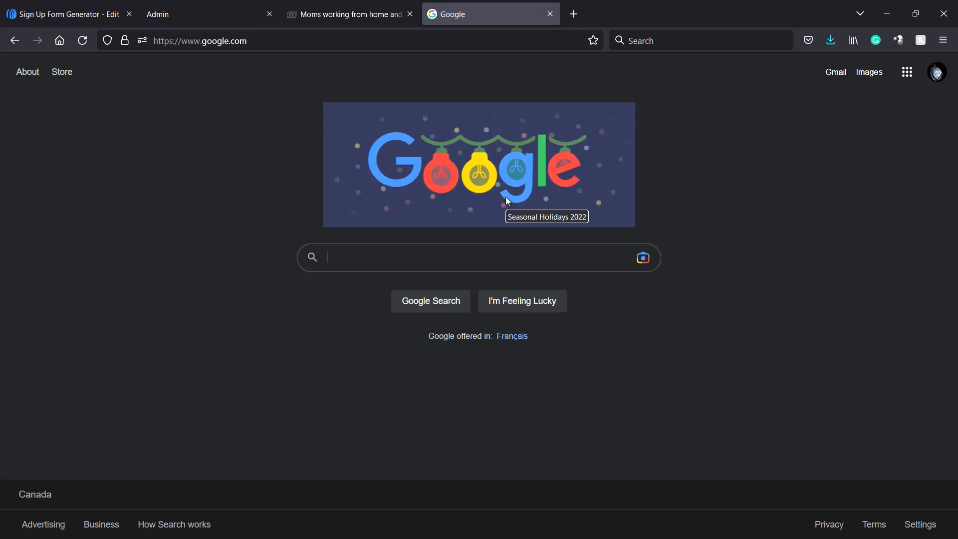